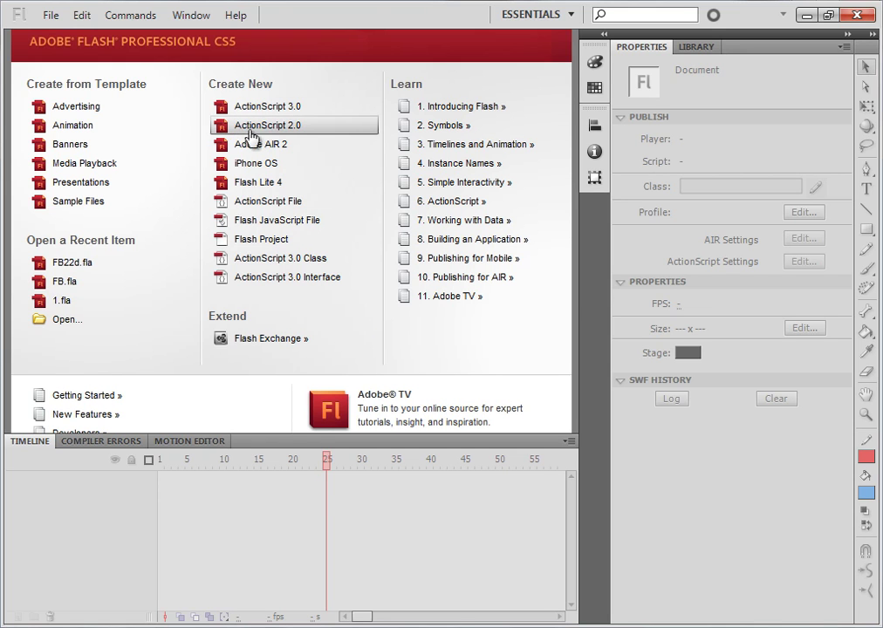
Create a new ActionScript 2.0 document and activate the Oval tool
{"action": "left_click", "coordinate": [294, 128]}
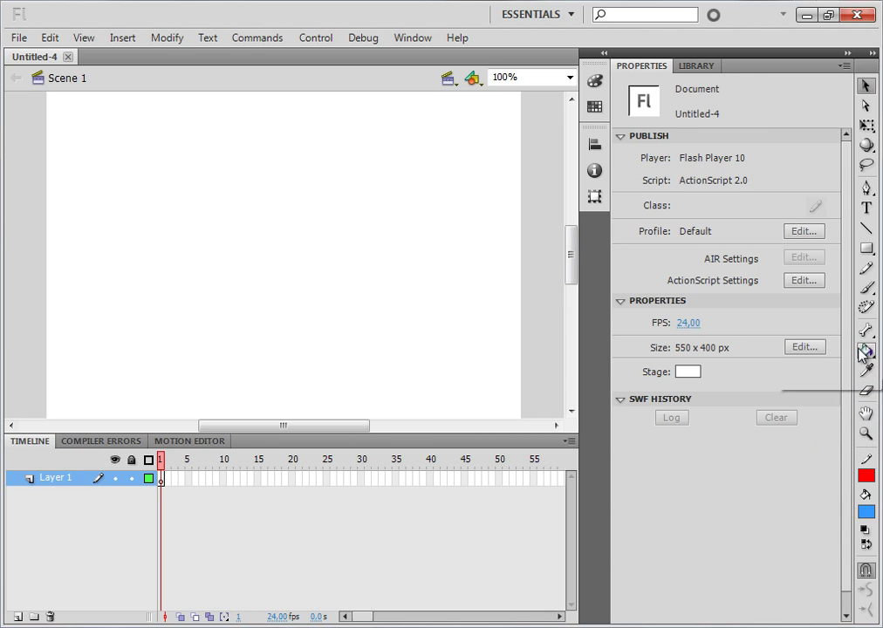
{"action": "left_click", "coordinate": [868, 253]}
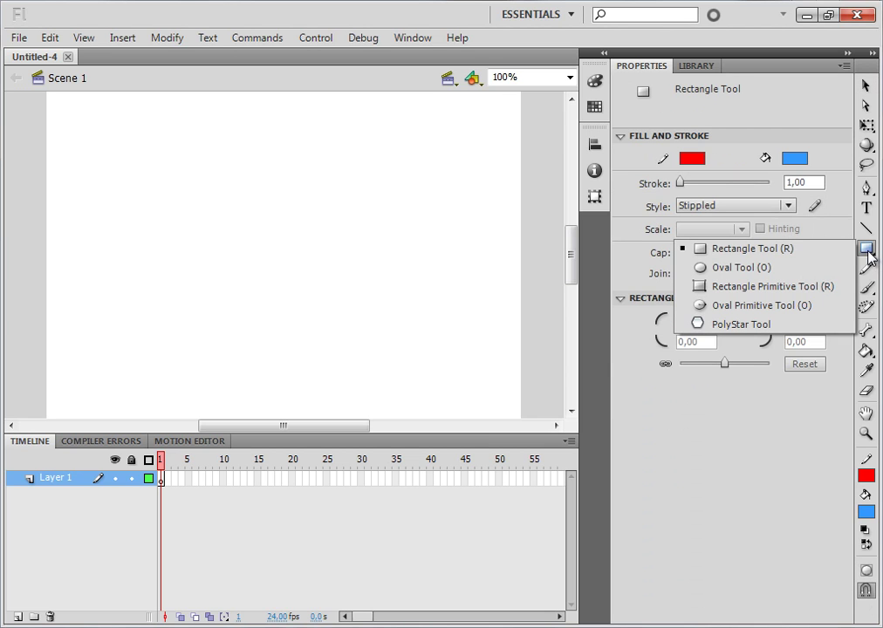
{"action": "left_click", "coordinate": [720, 276]}
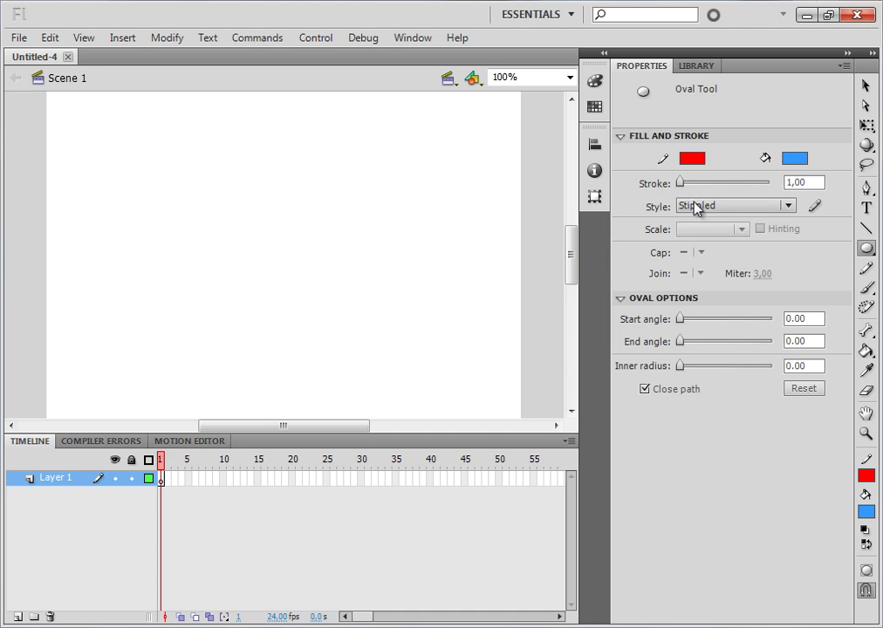
Set the Oval tool's fill to green #33FF00 and its stroke colour to yellow-green #CCFF00
{"action": "left_click", "coordinate": [800, 166]}
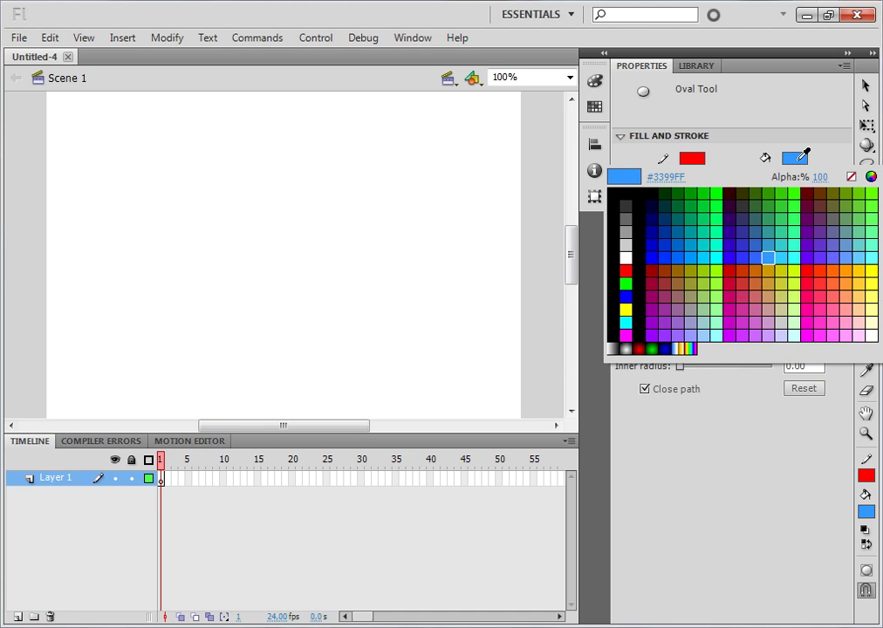
{"action": "left_click", "coordinate": [799, 163]}
{"action": "left_click", "coordinate": [799, 161]}
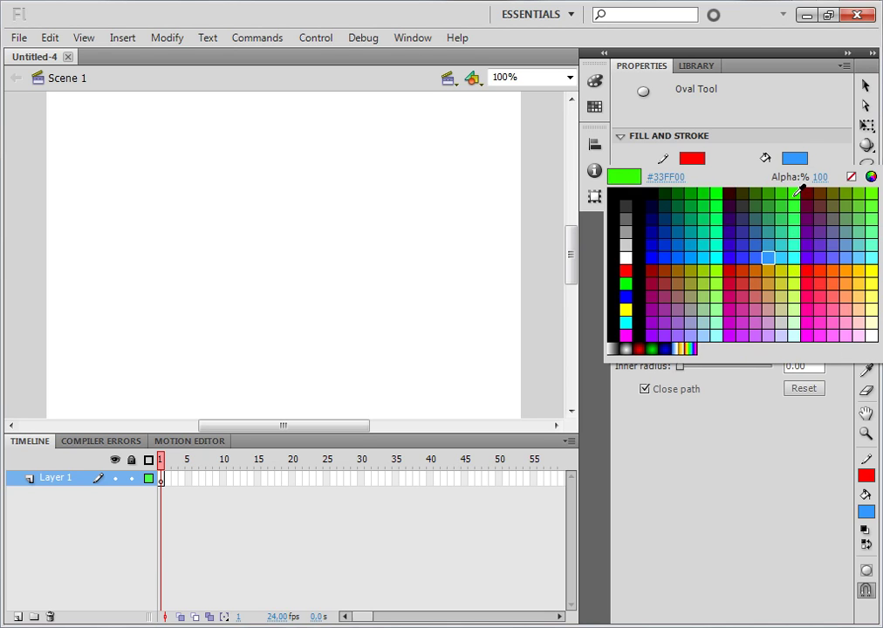
{"action": "left_click", "coordinate": [797, 191]}
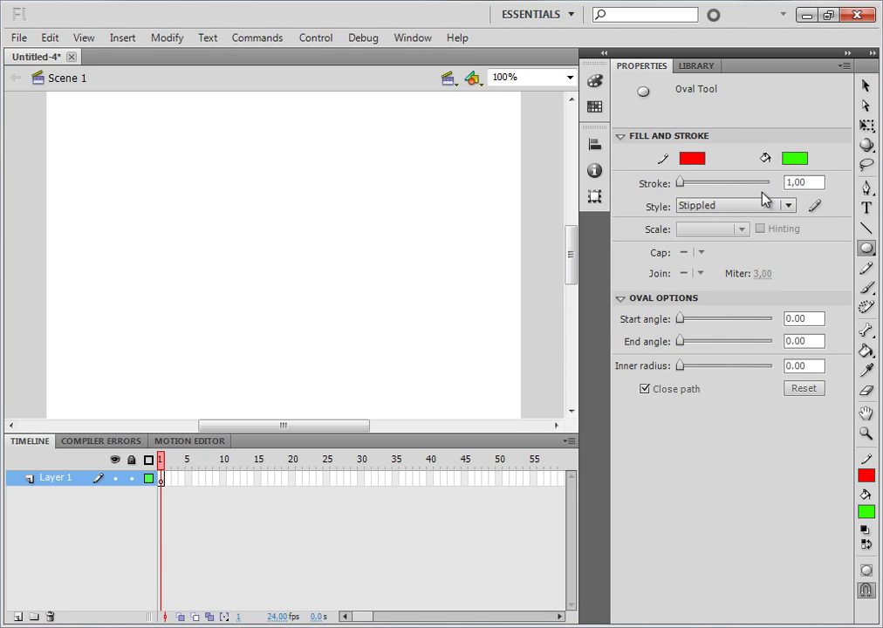
{"action": "left_click", "coordinate": [694, 164]}
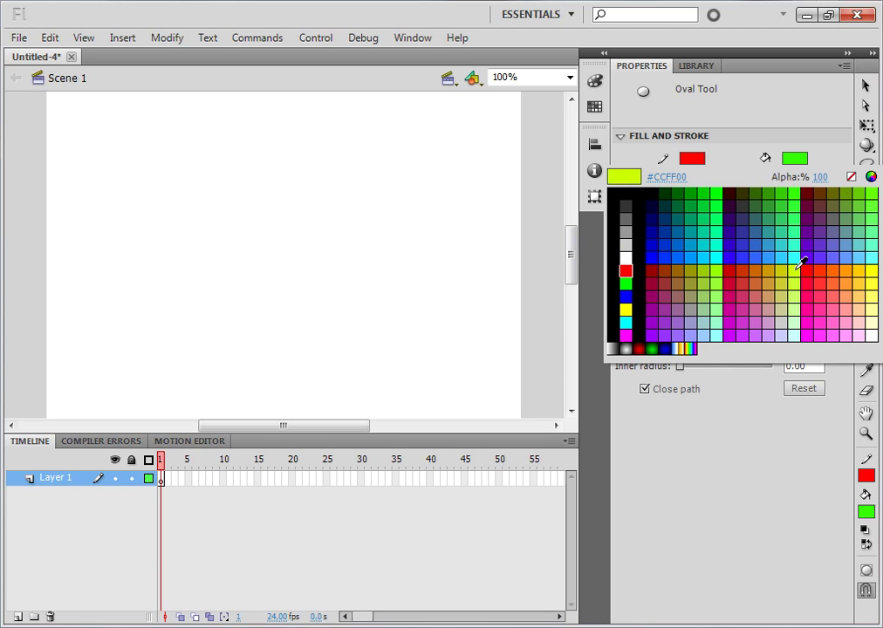
{"action": "left_click", "coordinate": [801, 264]}
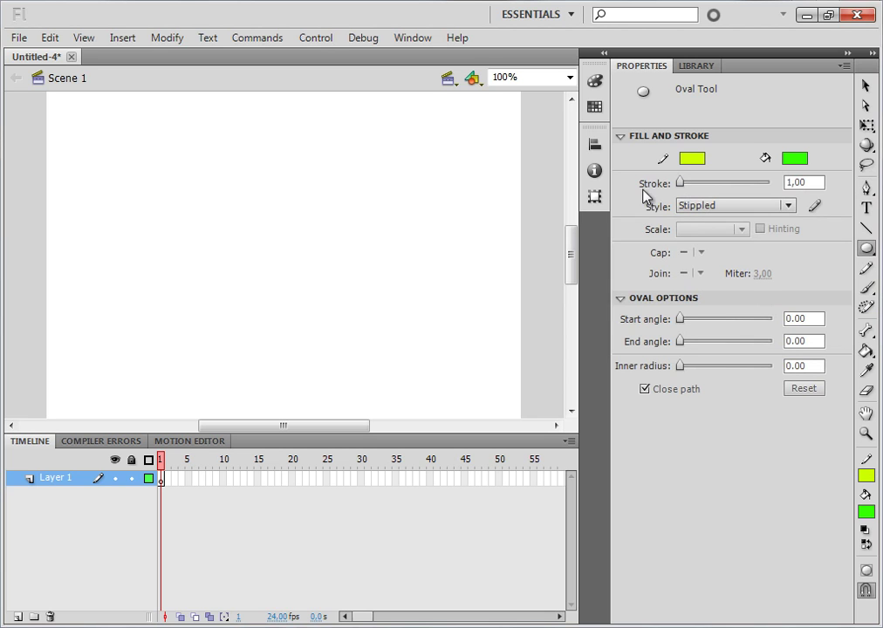
Draw a small circle on the left half of the stage with a 7.90 Stippled stroke
{"action": "mouse_move", "coordinate": [682, 190]}
{"action": "left_mouse_down"}
{"action": "mouse_move", "coordinate": [721, 188]}
{"action": "mouse_move", "coordinate": [697, 182]}
{"action": "mouse_move", "coordinate": [681, 192]}
{"action": "left_mouse_up"}
{"action": "double_click", "coordinate": [790, 184]}
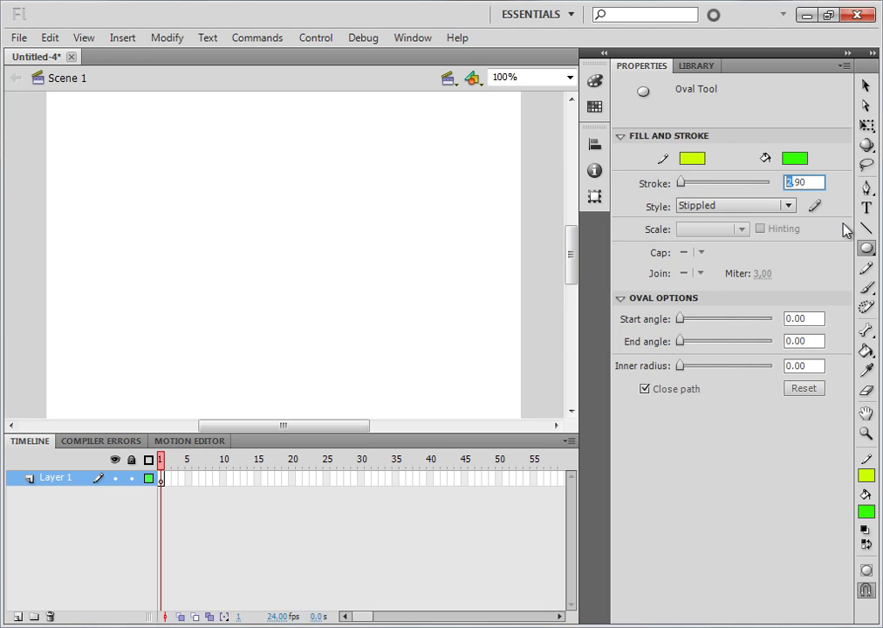
{"action": "key", "text": "Return"}
{"action": "left_click", "coordinate": [702, 209]}
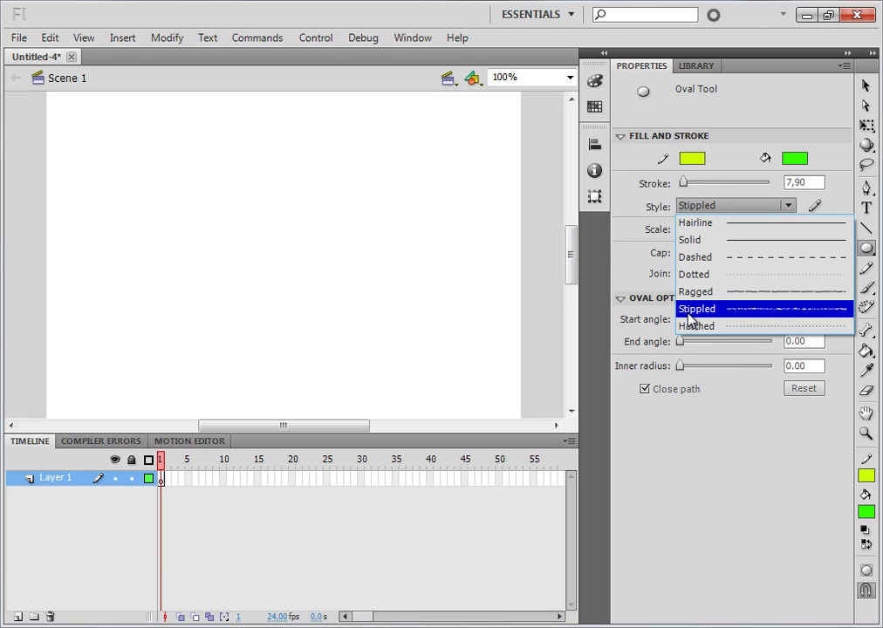
{"action": "left_click", "coordinate": [746, 321]}
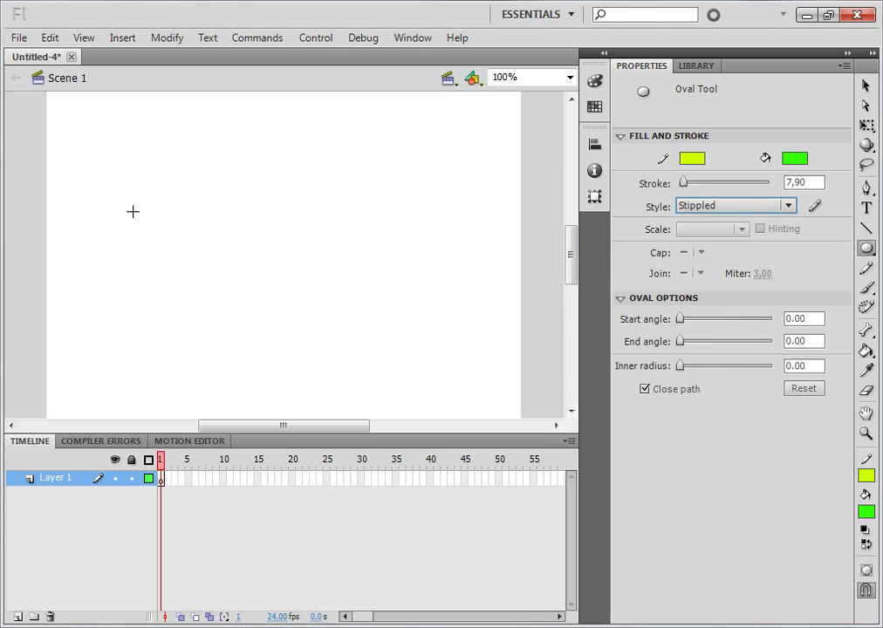
{"action": "left_click_drag", "start_coordinate": [115, 203], "coordinate": [166, 247]}
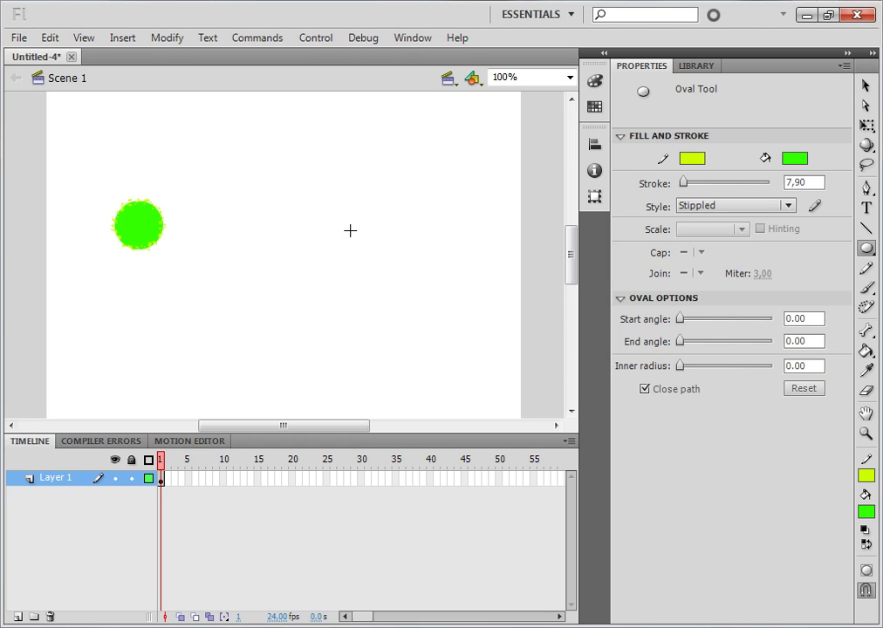
Add a second layer and draw another small green circle on it, on the right half of the stage
{"action": "left_click", "coordinate": [72, 482]}
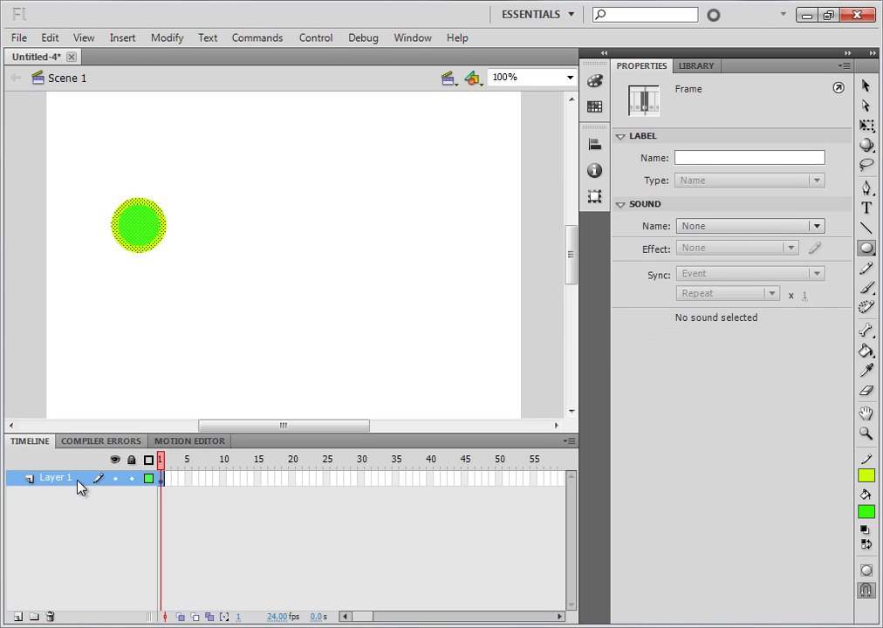
{"action": "left_click", "coordinate": [17, 617]}
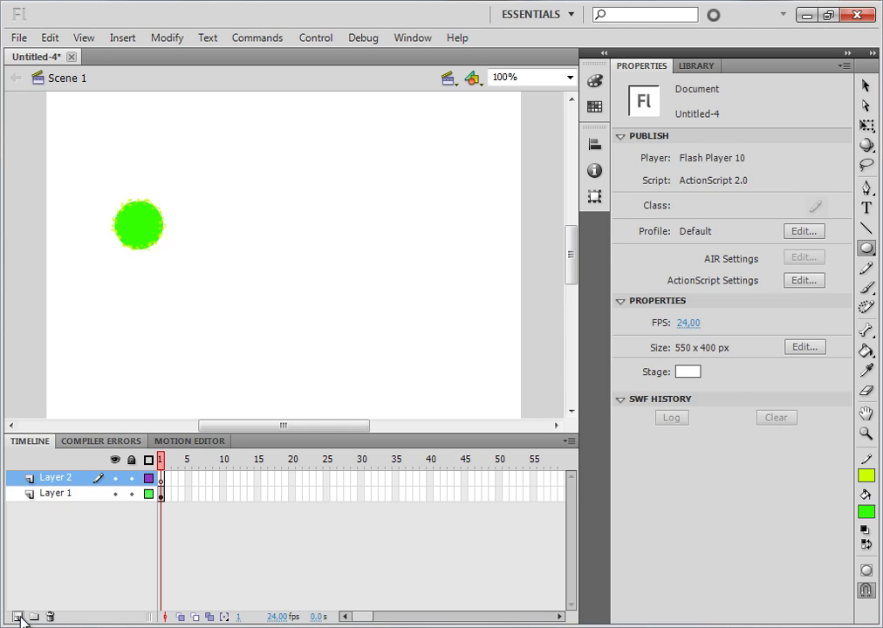
{"action": "left_click", "coordinate": [72, 482]}
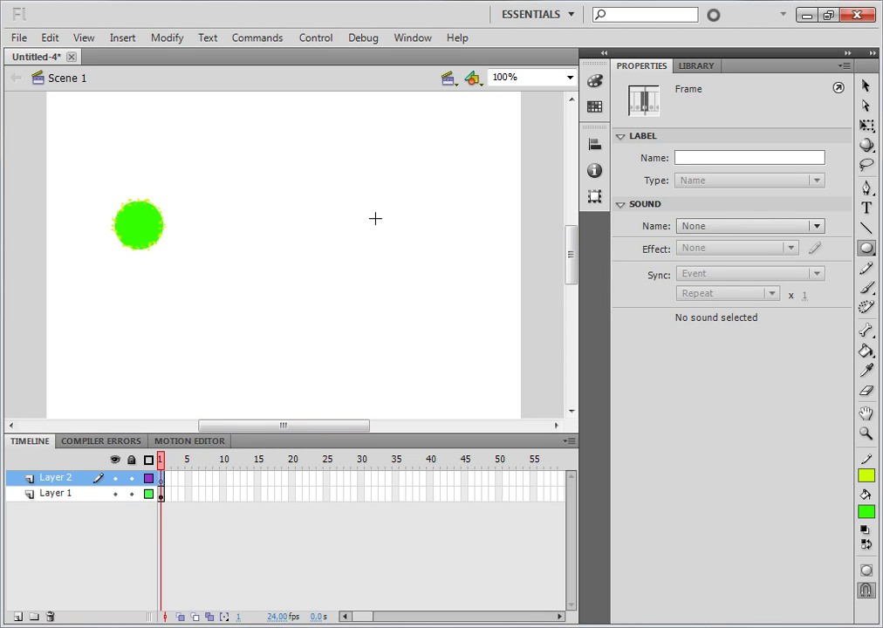
{"action": "left_click_drag", "start_coordinate": [359, 214], "coordinate": [404, 254]}
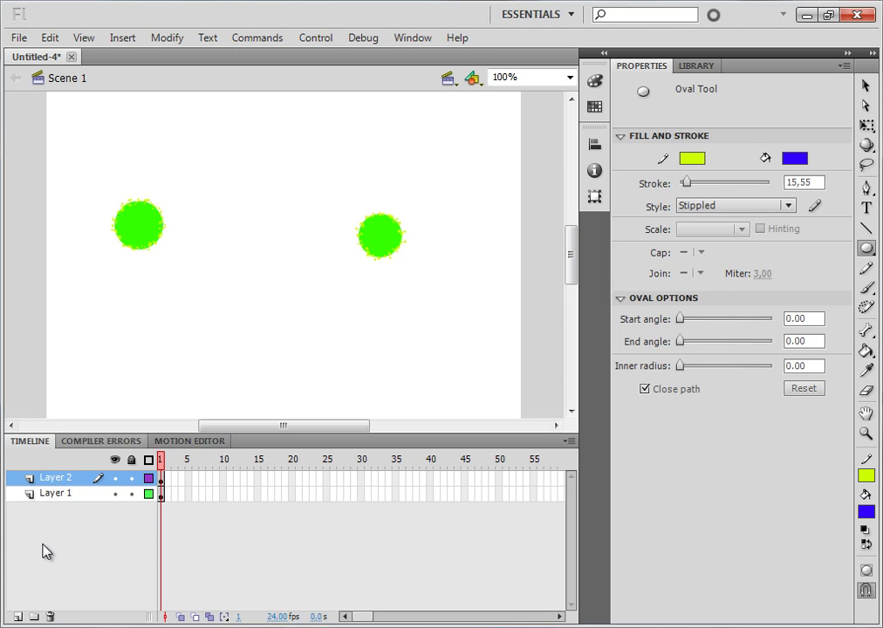
Add a third layer above the two circle layers and activate the PolyStar tool
{"action": "left_click", "coordinate": [17, 616]}
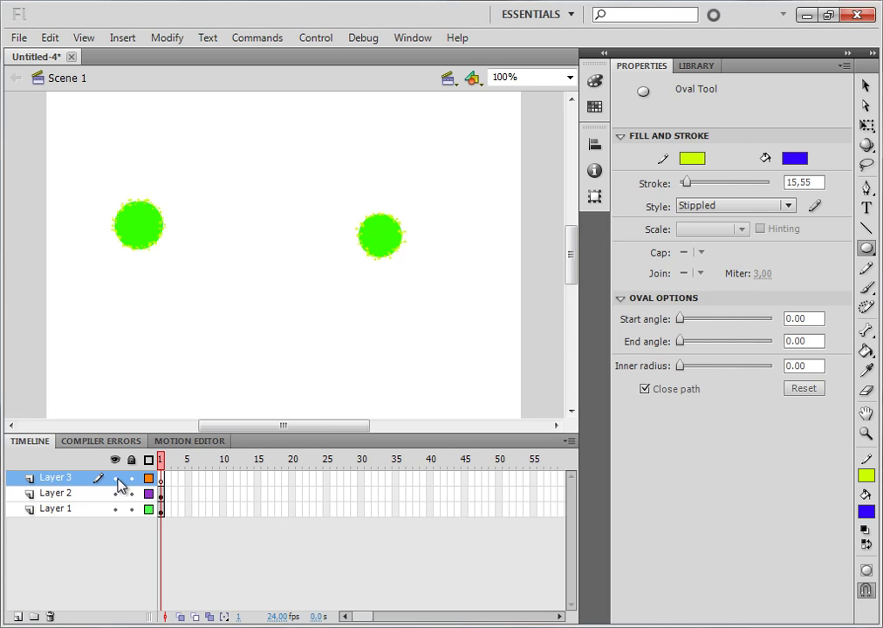
{"action": "left_click", "coordinate": [91, 480]}
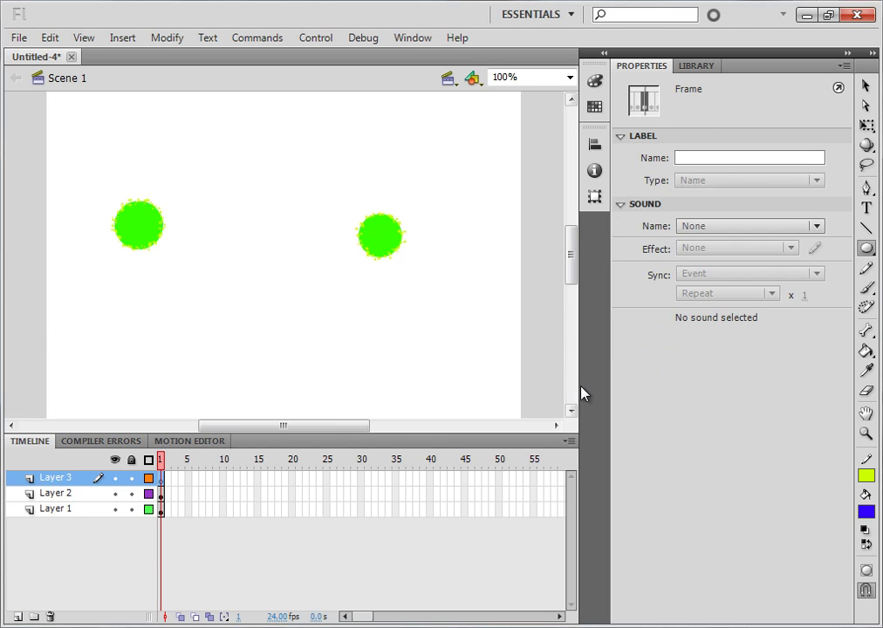
{"action": "left_click", "coordinate": [866, 251]}
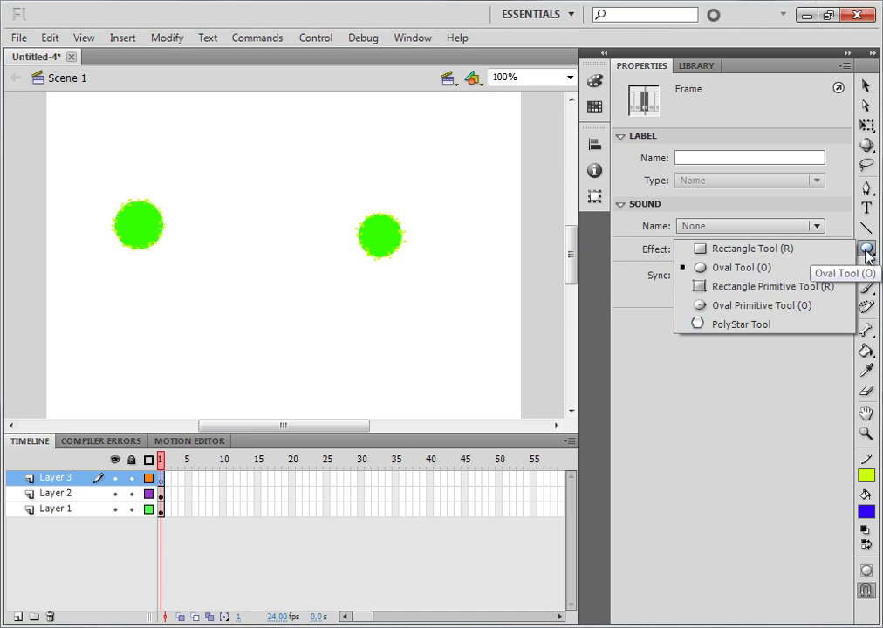
{"action": "left_click", "coordinate": [752, 327]}
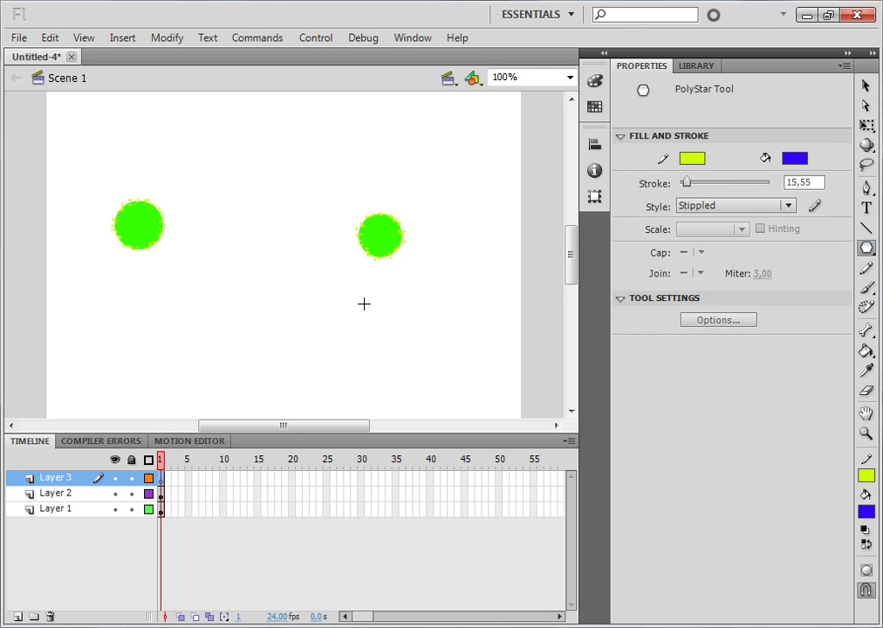
Draw a pentagon below and between the circles with a blue #3300FF stroke and a turquoise fill
{"action": "left_click", "coordinate": [691, 159]}
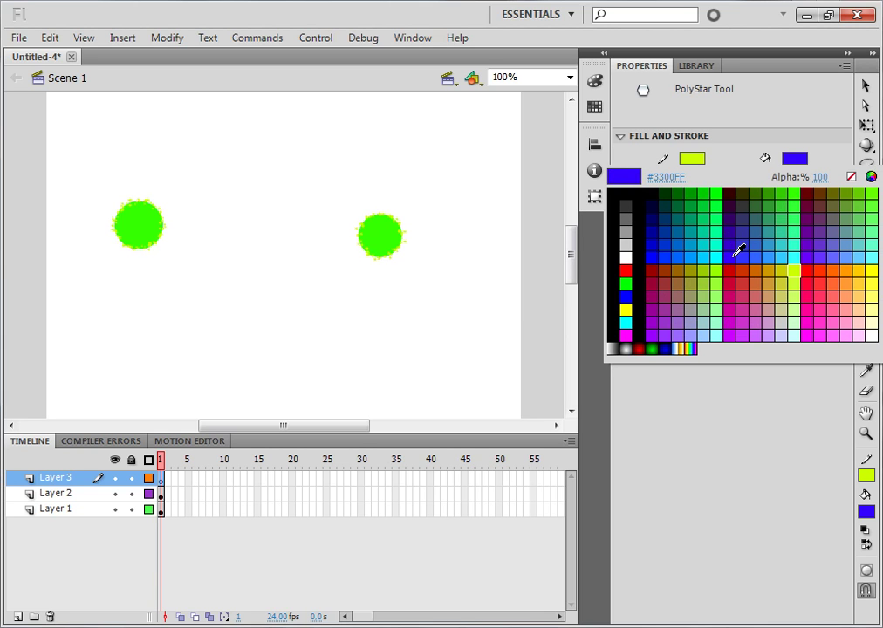
{"action": "left_click", "coordinate": [735, 254]}
{"action": "left_click", "coordinate": [794, 158]}
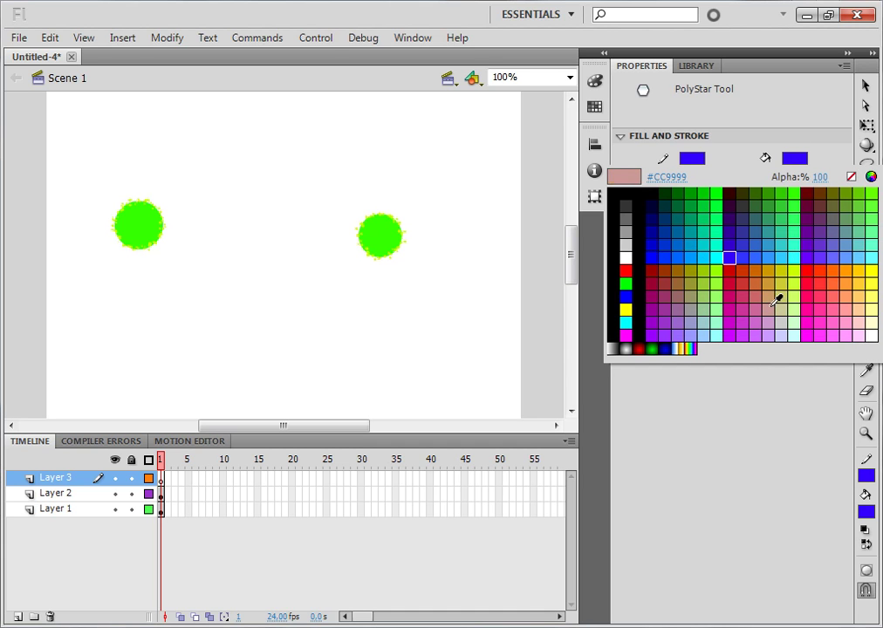
{"action": "left_click", "coordinate": [800, 240]}
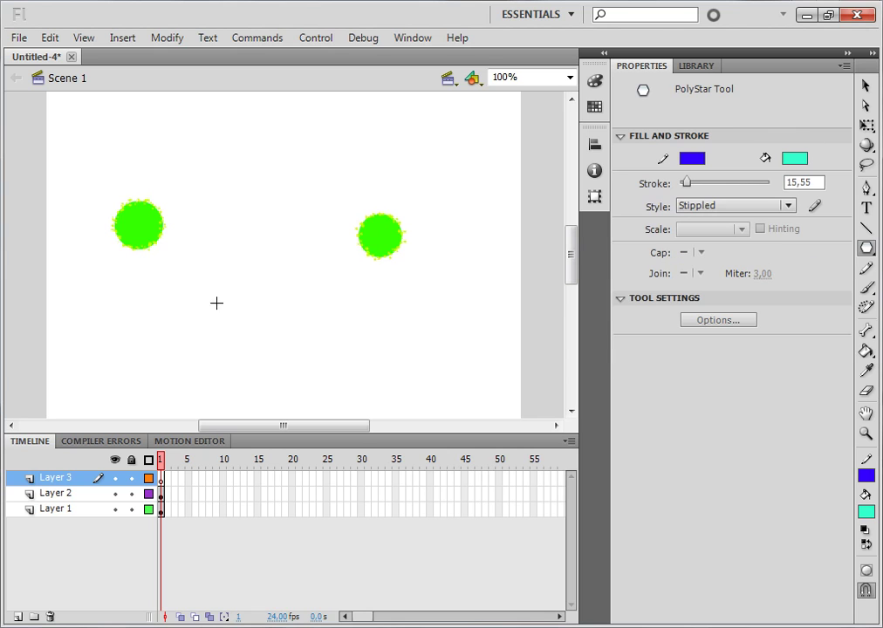
{"action": "mouse_move", "coordinate": [243, 315]}
{"action": "left_mouse_down"}
{"action": "mouse_move", "coordinate": [274, 332]}
{"action": "mouse_move", "coordinate": [275, 302]}
{"action": "left_mouse_up"}
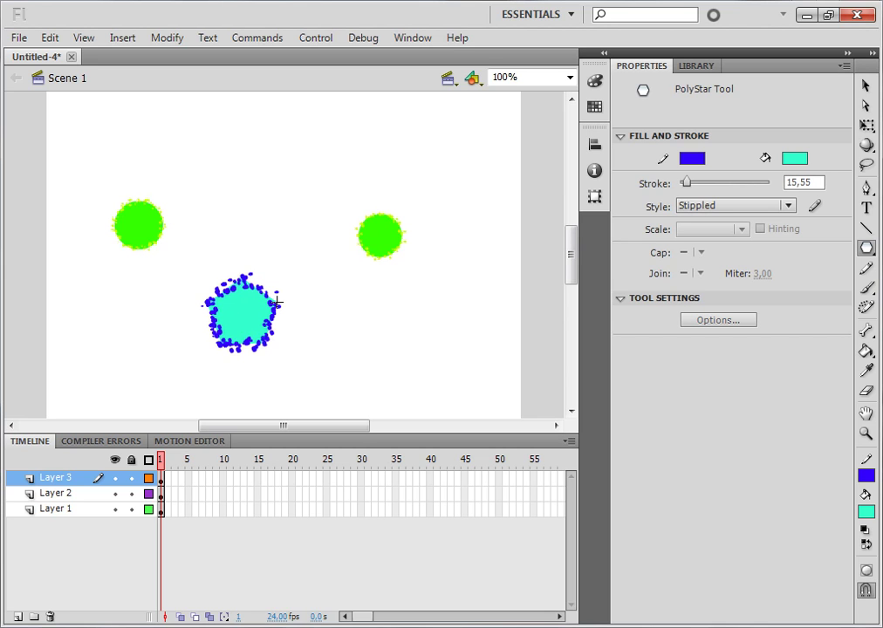
Select the whole pentagon including its outline and move it down and to the right on the stage
{"action": "left_click", "coordinate": [865, 88]}
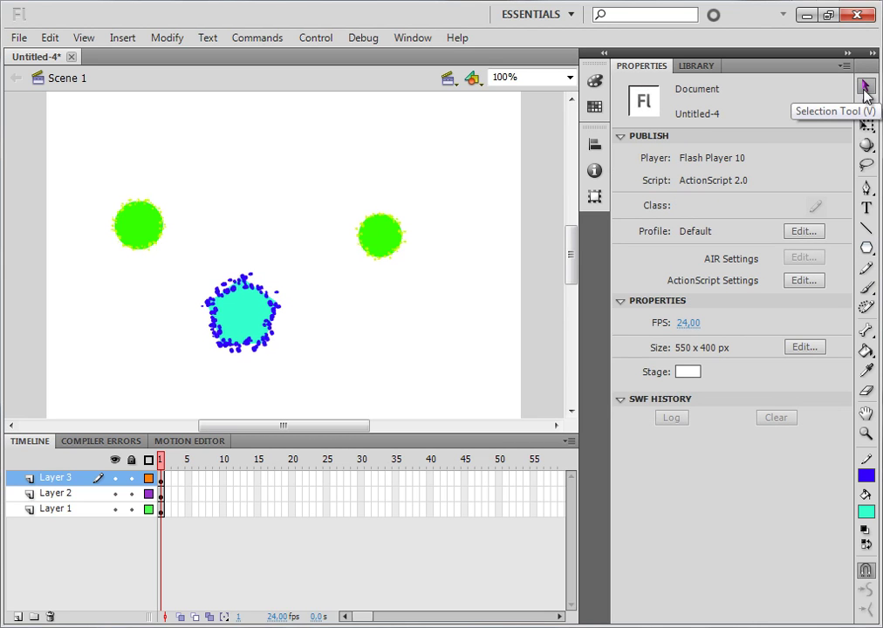
{"action": "left_click_drag", "start_coordinate": [203, 272], "coordinate": [310, 375]}
{"action": "left_click_drag", "start_coordinate": [265, 344], "coordinate": [329, 401]}
{"action": "left_click", "coordinate": [382, 402]}
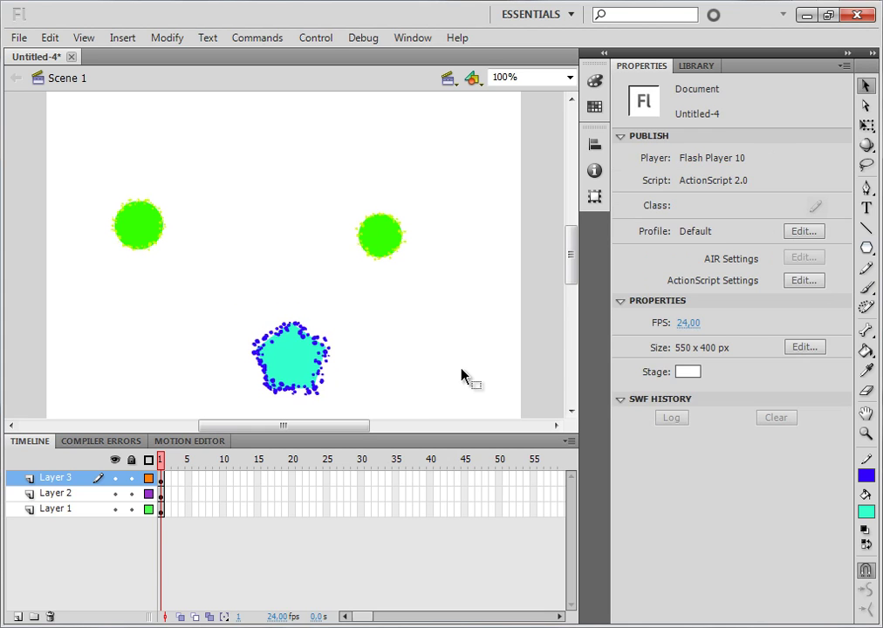
Convert the whole pentagon with its outline to a Button symbol, keeping the name Symbol 1
{"action": "left_click", "coordinate": [316, 380]}
{"action": "mouse_move", "coordinate": [233, 302]}
{"action": "left_mouse_down"}
{"action": "mouse_move", "coordinate": [328, 374]}
{"action": "mouse_move", "coordinate": [245, 304]}
{"action": "mouse_move", "coordinate": [319, 363]}
{"action": "mouse_move", "coordinate": [357, 412]}
{"action": "left_mouse_up"}
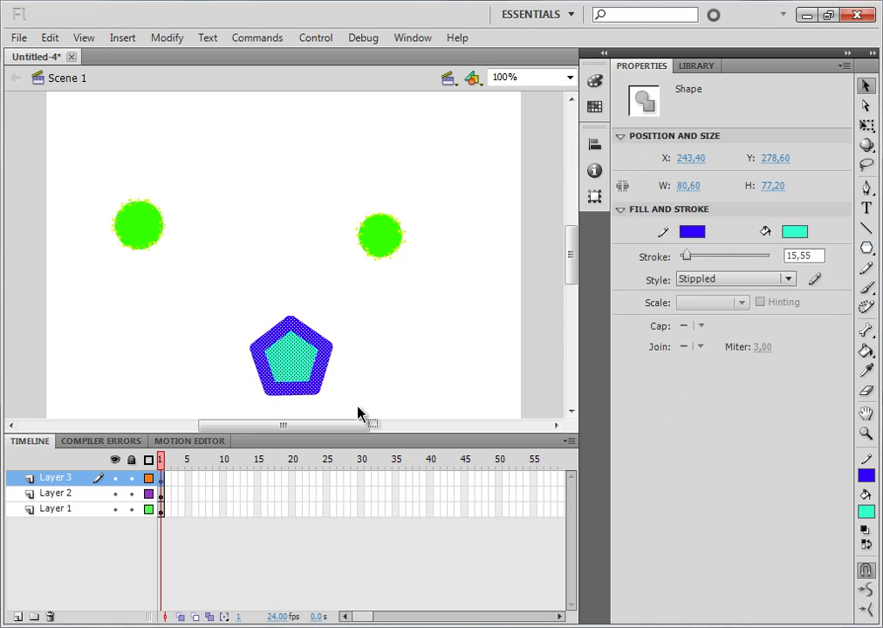
{"action": "right_click", "coordinate": [320, 379]}
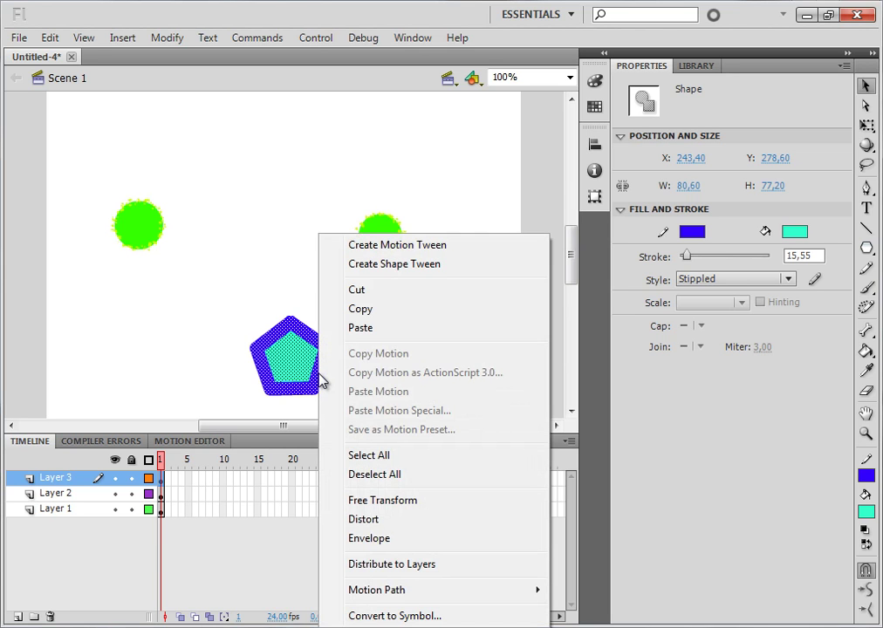
{"action": "left_click", "coordinate": [426, 616]}
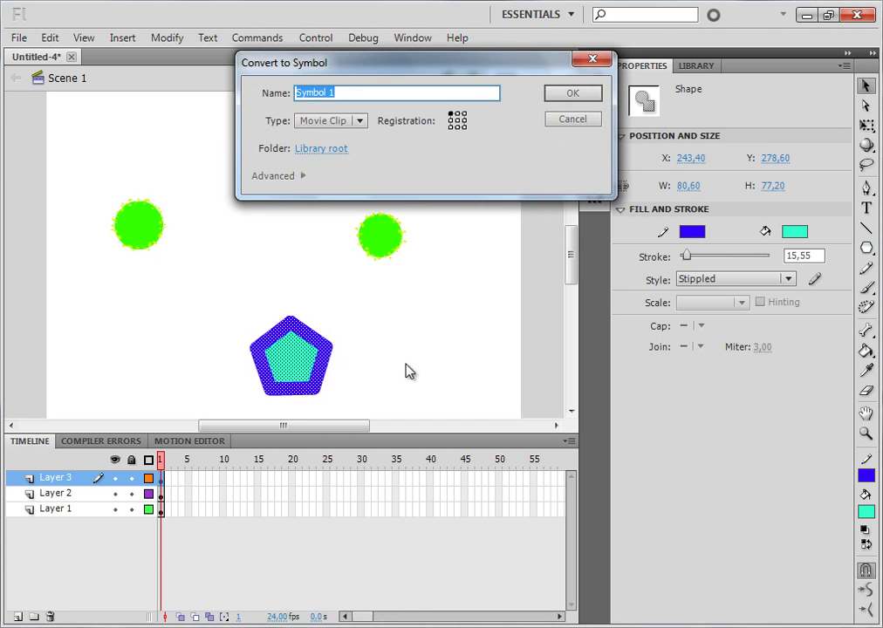
{"action": "left_click", "coordinate": [317, 126]}
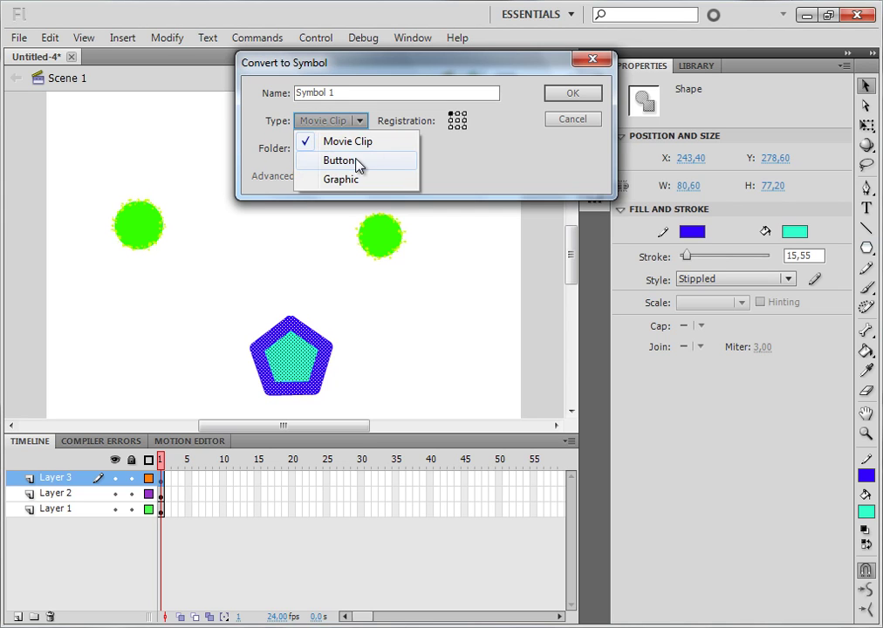
{"action": "left_click", "coordinate": [357, 162]}
{"action": "left_click", "coordinate": [351, 96]}
{"action": "left_click_drag", "start_coordinate": [351, 97], "coordinate": [271, 100]}
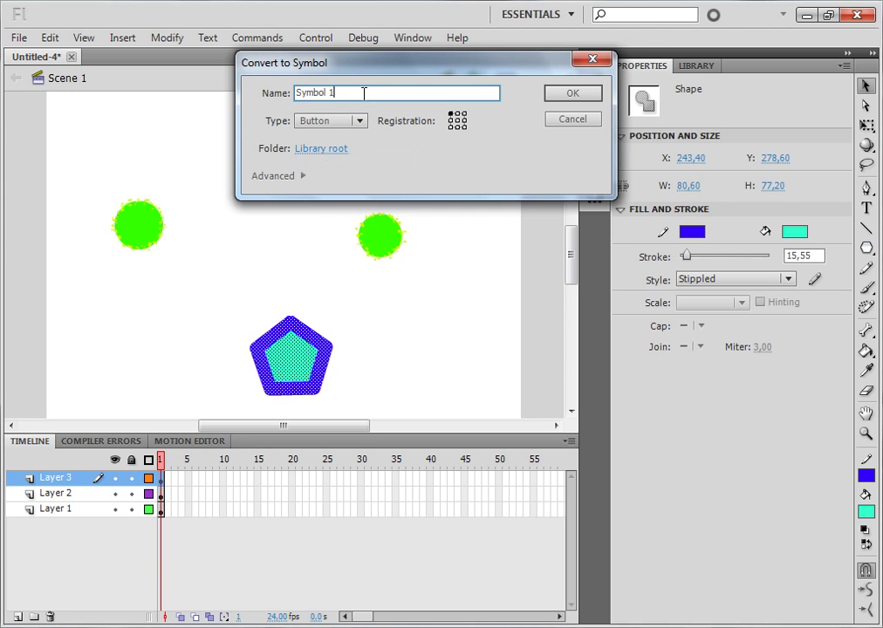
{"action": "left_click", "coordinate": [299, 94]}
{"action": "left_click", "coordinate": [569, 96]}
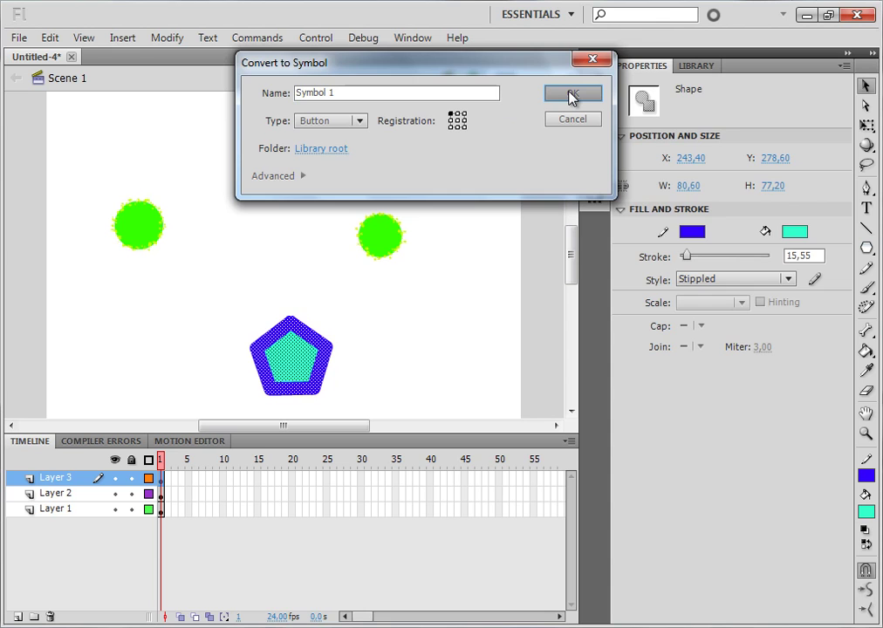
{"action": "left_click", "coordinate": [434, 340]}
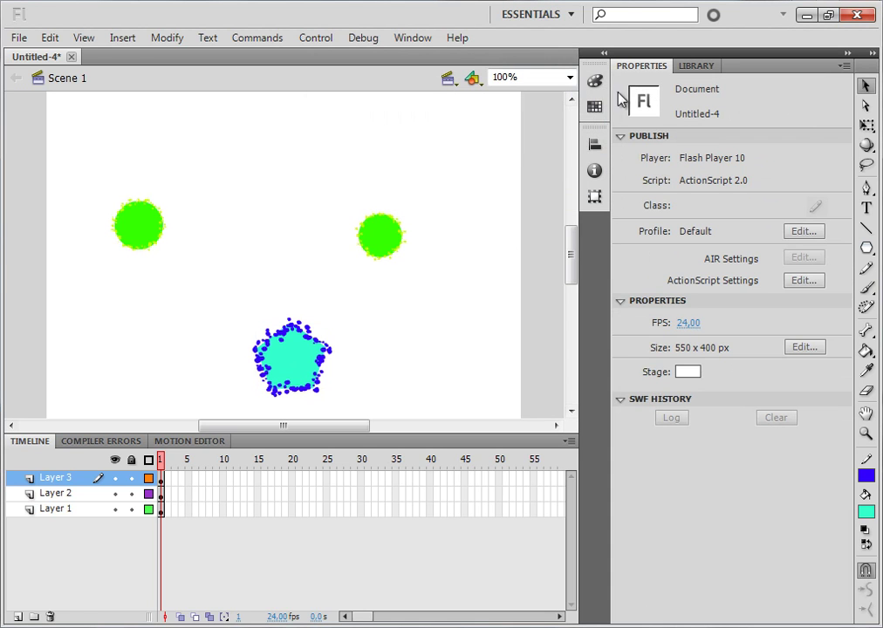
Place a second instance of Symbol 1 from the library on the stage, to the right of the pentagon
{"action": "left_click", "coordinate": [697, 66]}
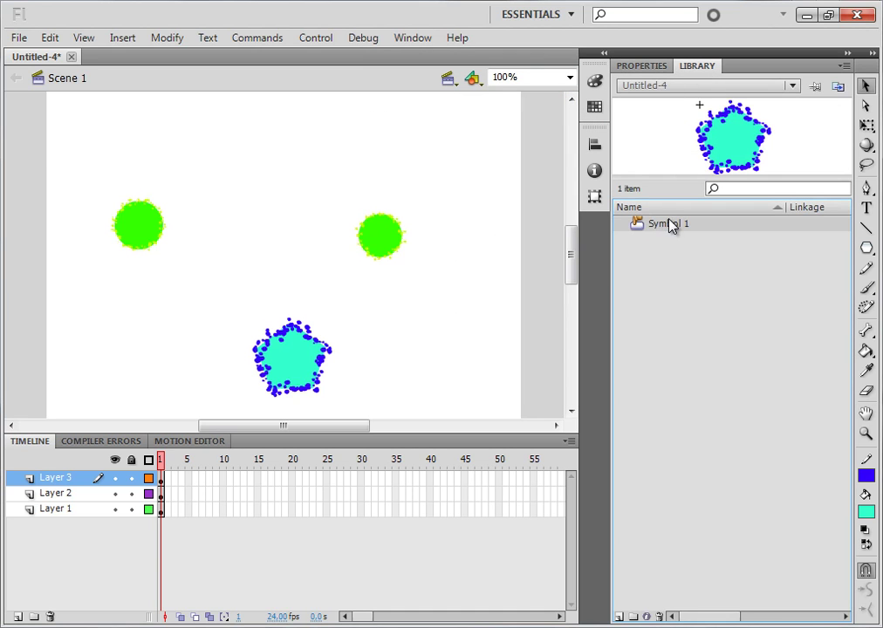
{"action": "left_click_drag", "start_coordinate": [676, 233], "coordinate": [449, 336]}
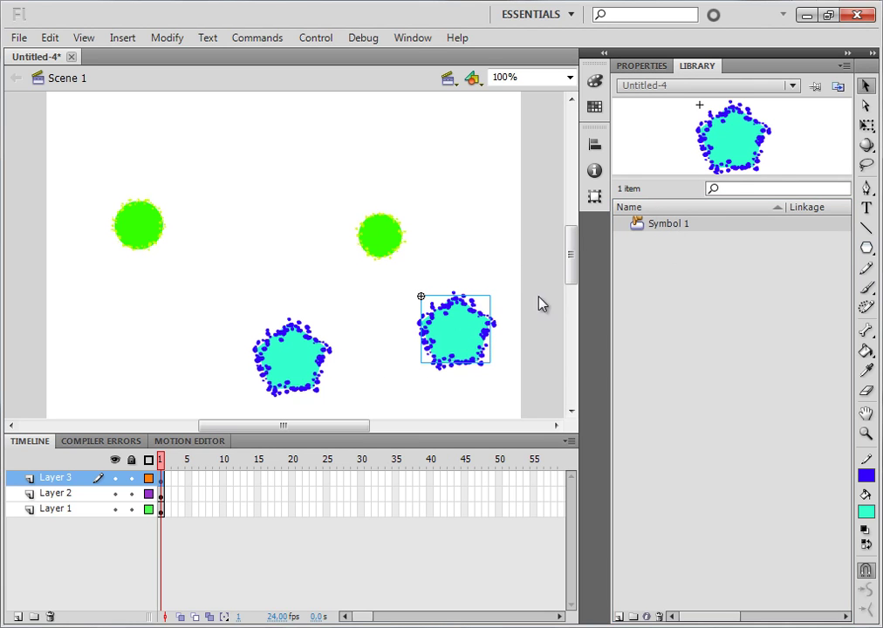
Delete the second pentagon button instance, to the right of the original pentagon on the stage
{"action": "right_click", "coordinate": [455, 360]}
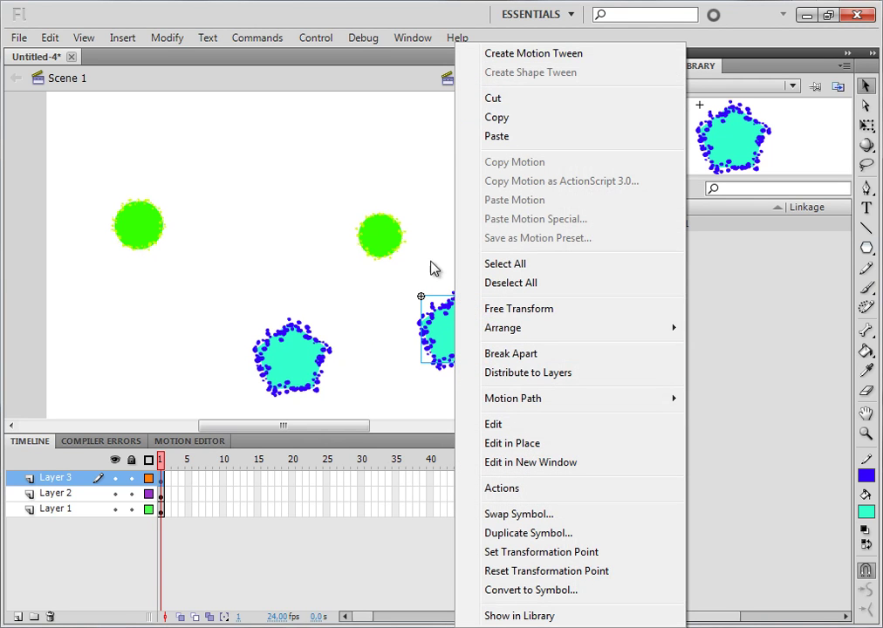
{"action": "left_click", "coordinate": [438, 351]}
{"action": "key", "text": "Delete"}
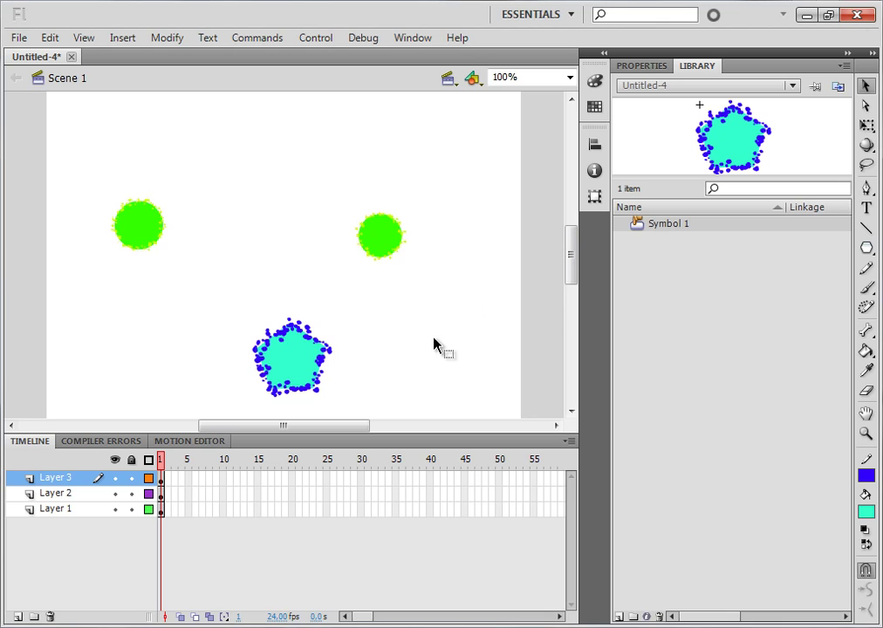
Open the pentagon button symbol for editing in place and insert a keyframe in its Over state
{"action": "left_click", "coordinate": [312, 373]}
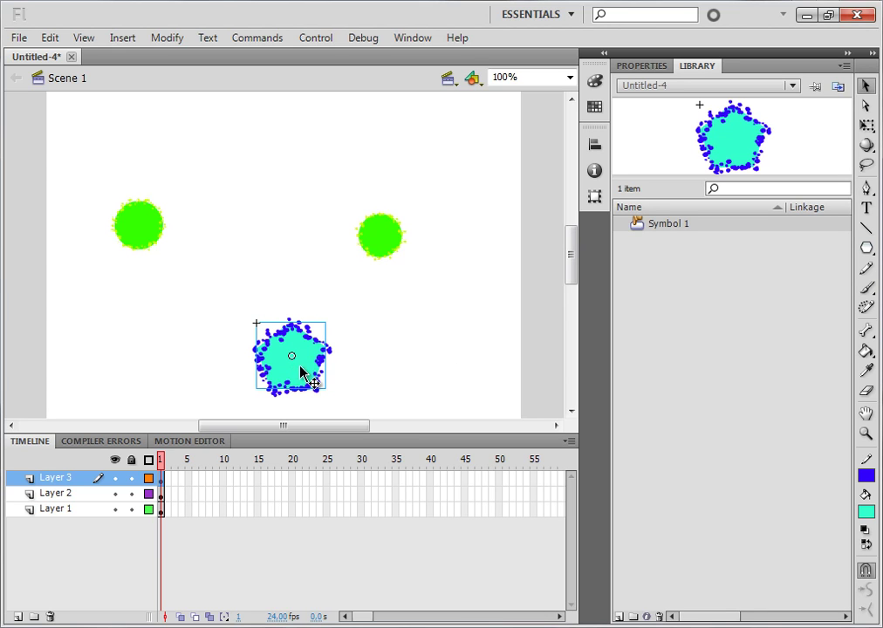
{"action": "double_click", "coordinate": [298, 374]}
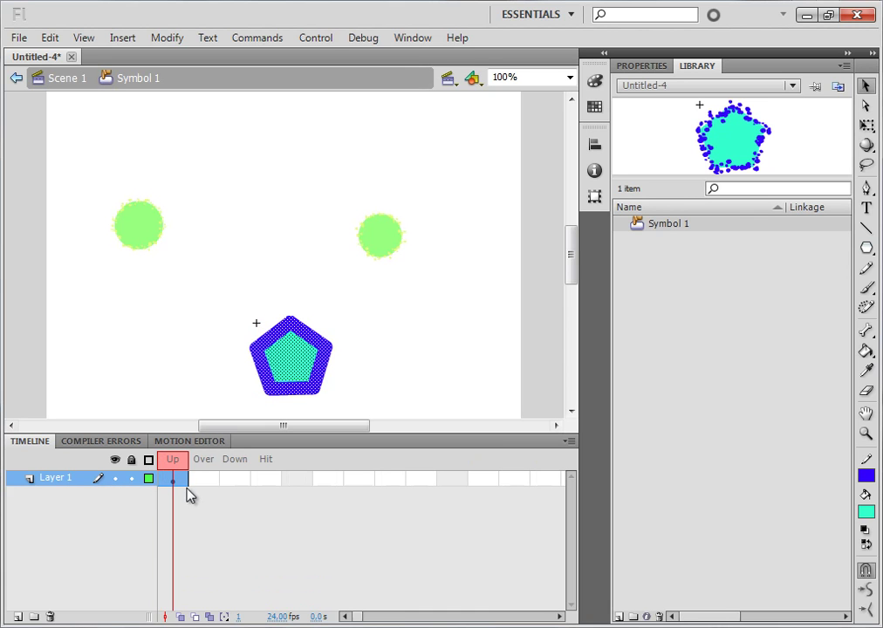
{"action": "left_click", "coordinate": [180, 481]}
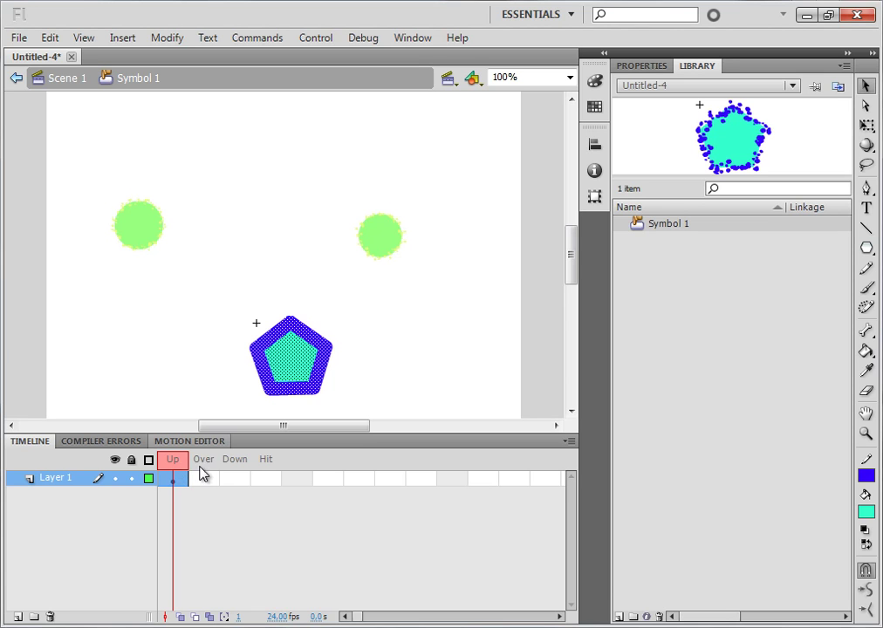
{"action": "left_click", "coordinate": [209, 487]}
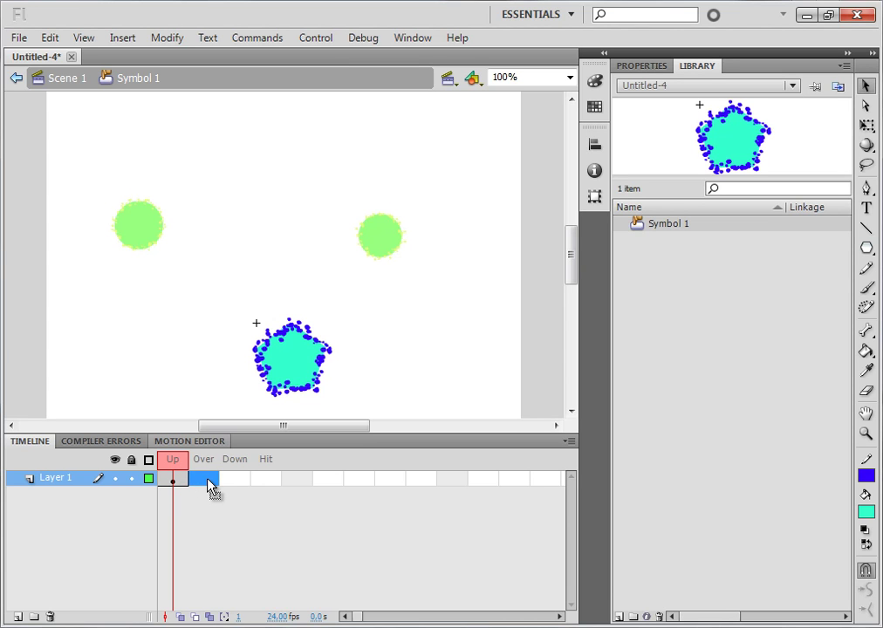
{"action": "right_click", "coordinate": [209, 487]}
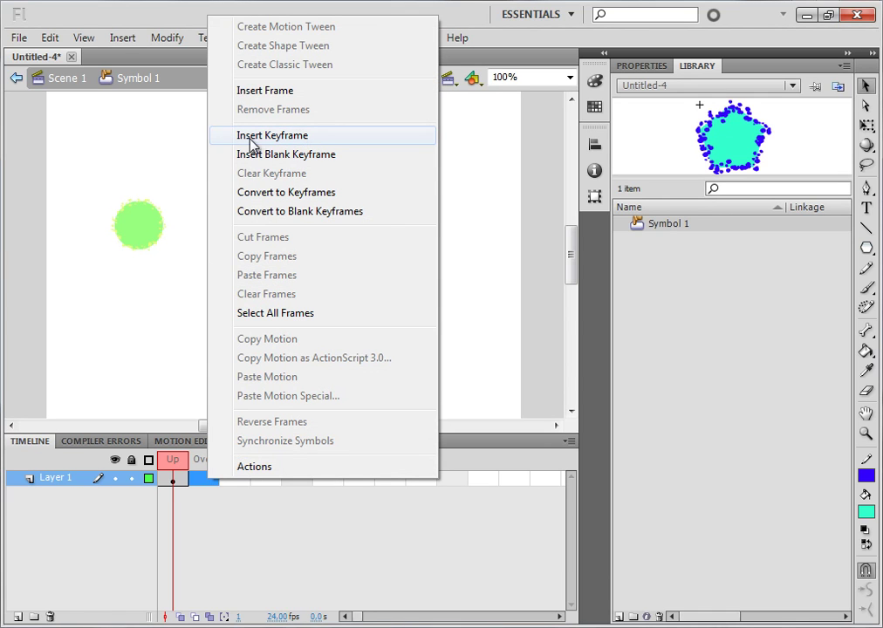
{"action": "left_click", "coordinate": [304, 143]}
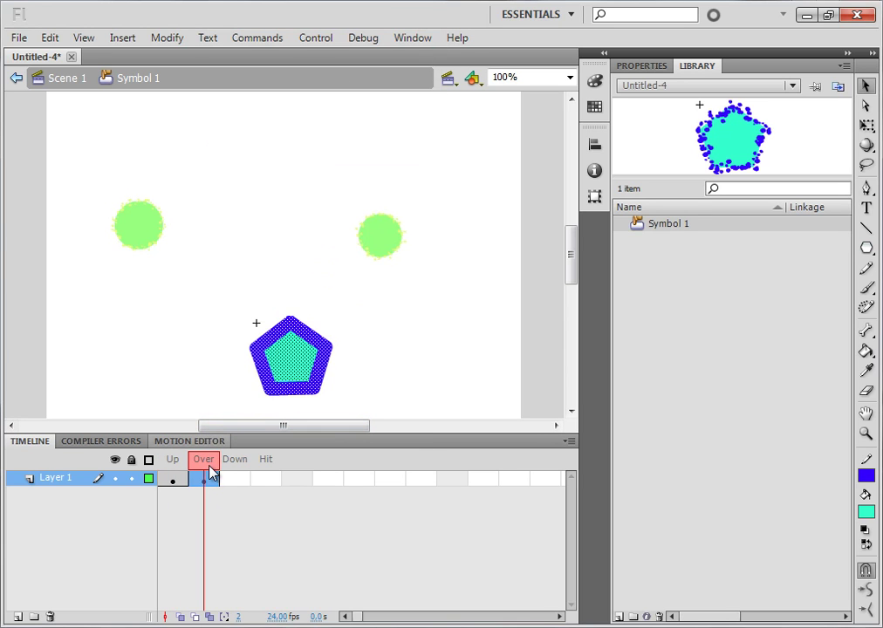
Rotate the whole pentagon with its outline counterclockwise in the Over frame using Free Transform
{"action": "left_click", "coordinate": [255, 297]}
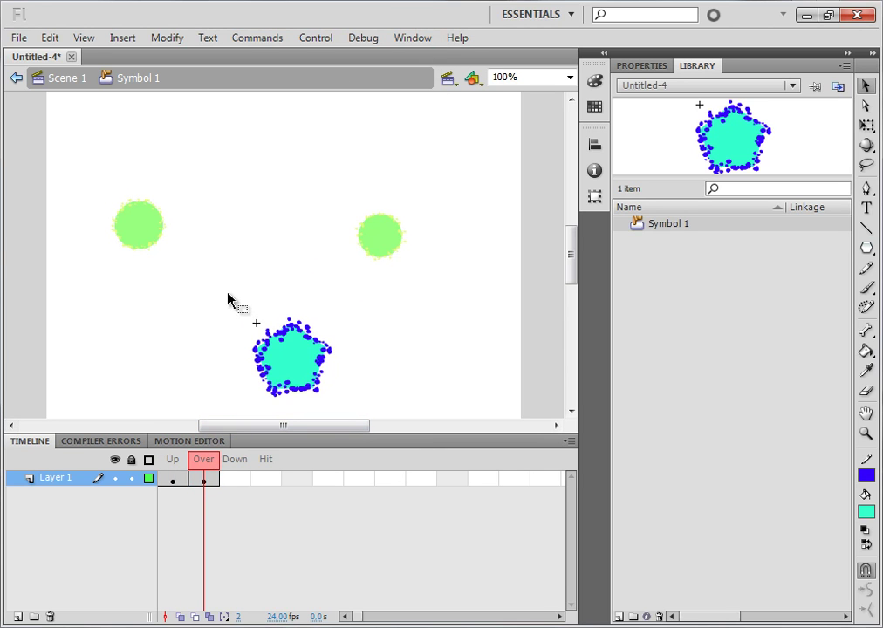
{"action": "left_click_drag", "start_coordinate": [218, 286], "coordinate": [374, 409]}
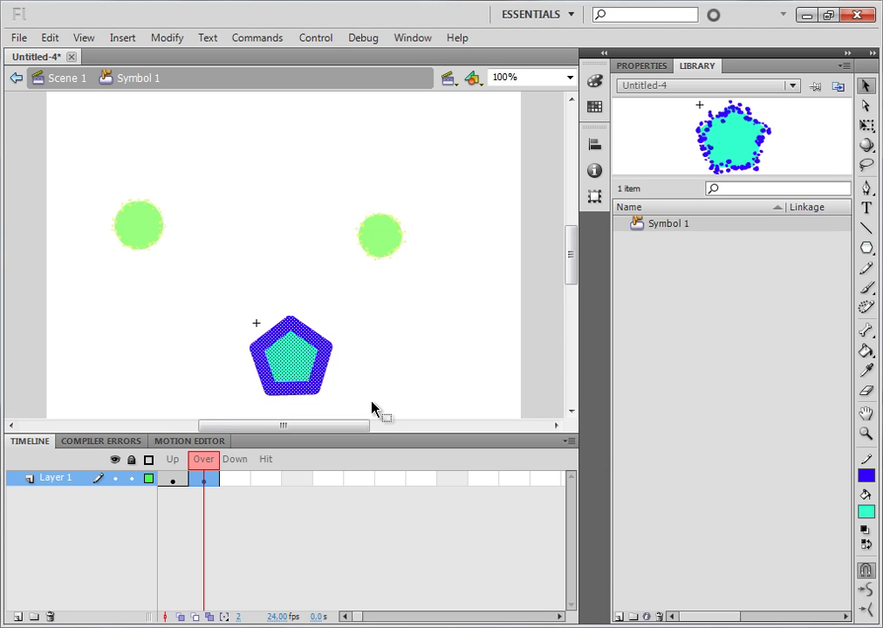
{"action": "right_click", "coordinate": [320, 386]}
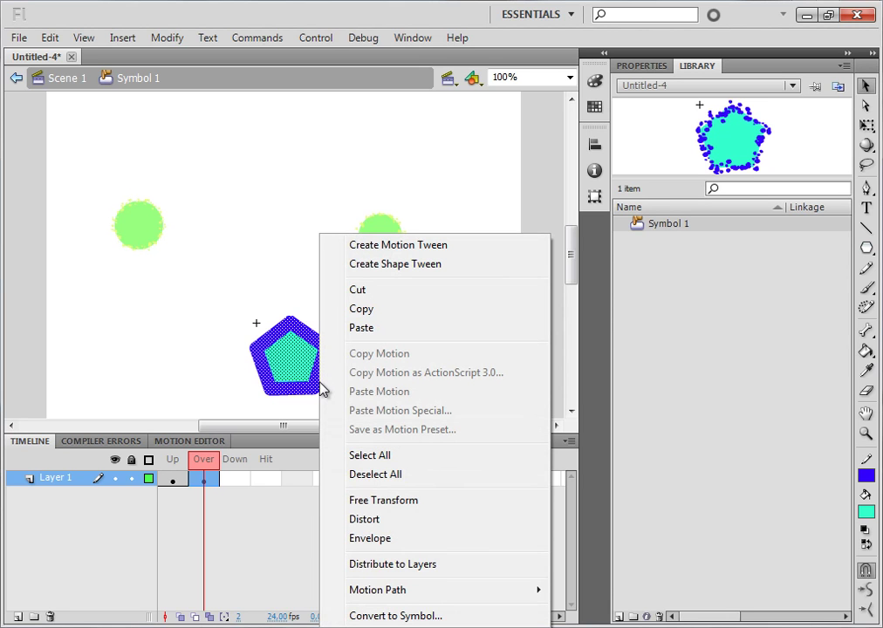
{"action": "left_click", "coordinate": [413, 510]}
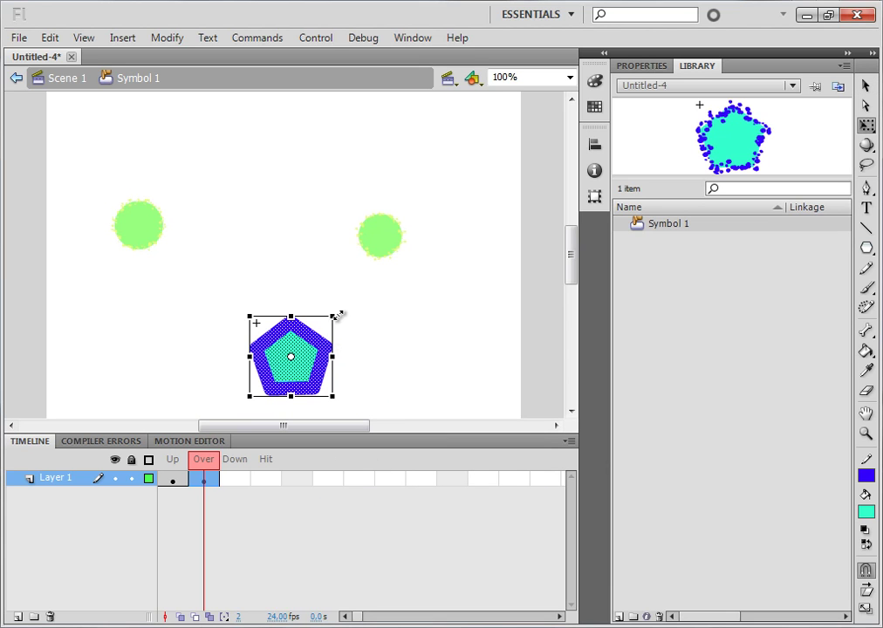
{"action": "left_click_drag", "start_coordinate": [340, 307], "coordinate": [320, 294]}
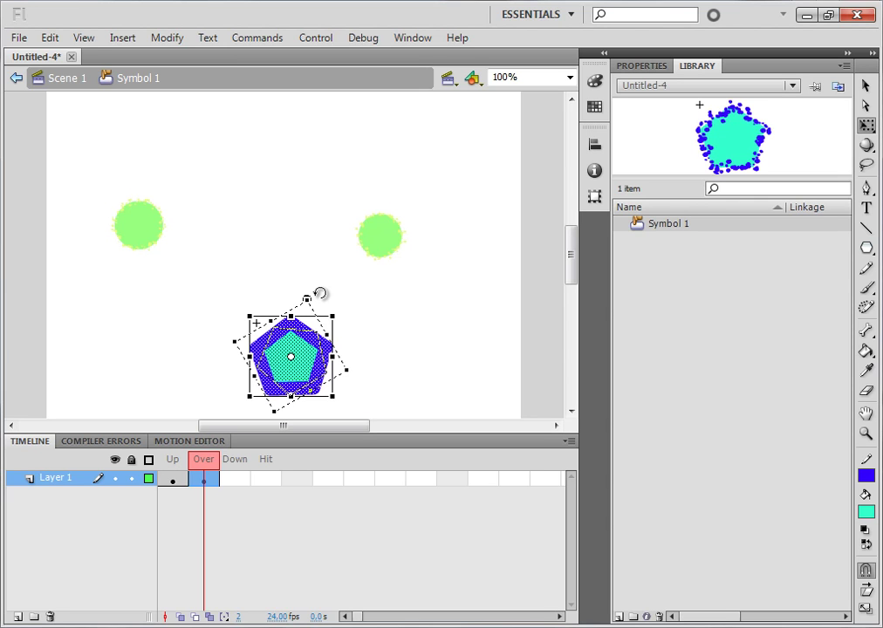
{"action": "left_click_drag", "start_coordinate": [320, 294], "coordinate": [280, 293]}
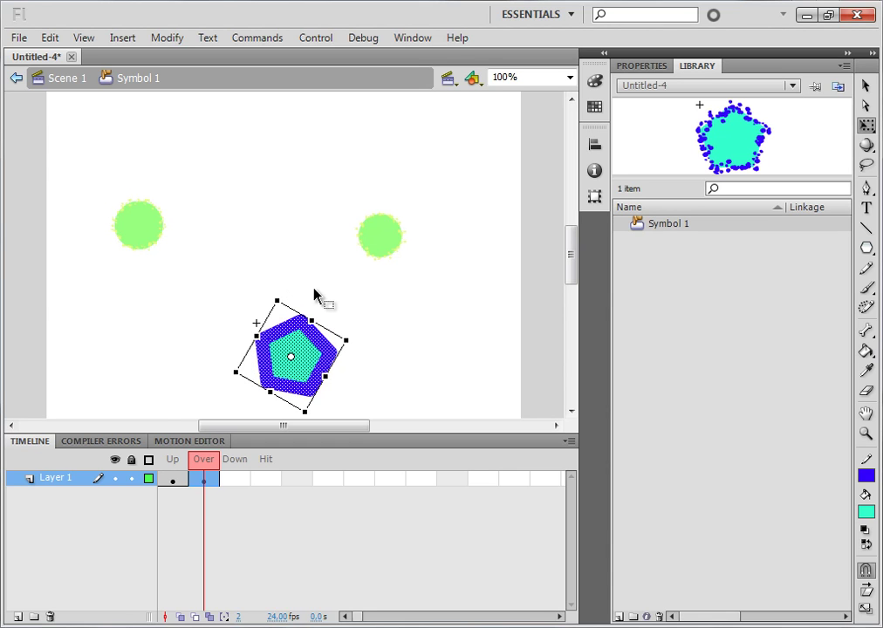
{"action": "left_click", "coordinate": [316, 295]}
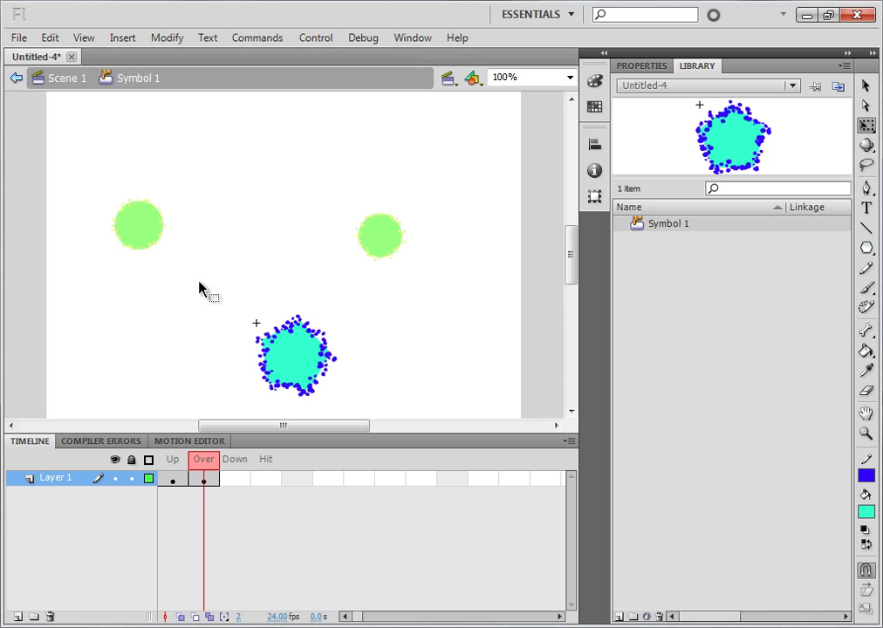
Return to Scene 1 and test the scene to check the pentagon button's rollover, closing the preview when finished
{"action": "left_click", "coordinate": [69, 84]}
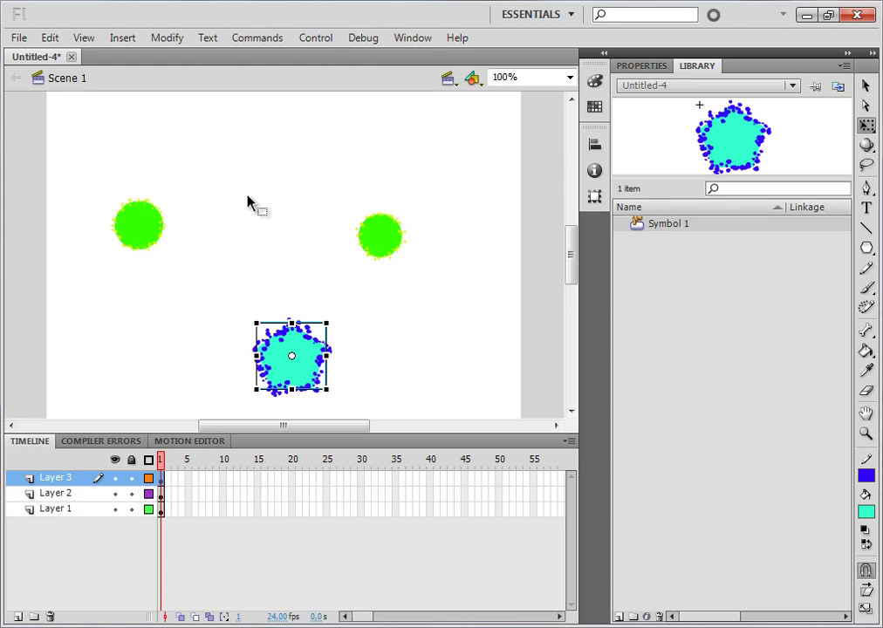
{"action": "left_click", "coordinate": [262, 222]}
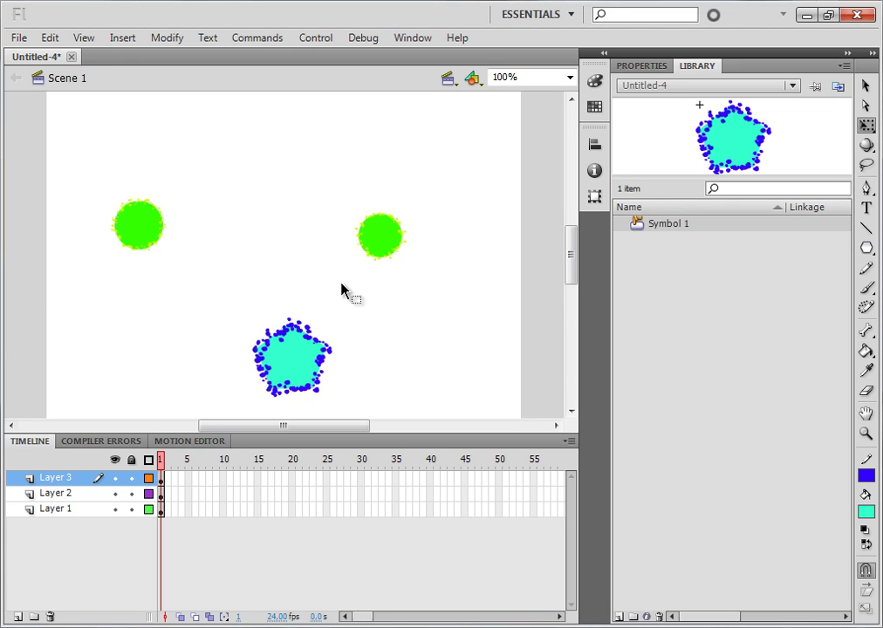
{"action": "left_click", "coordinate": [316, 38]}
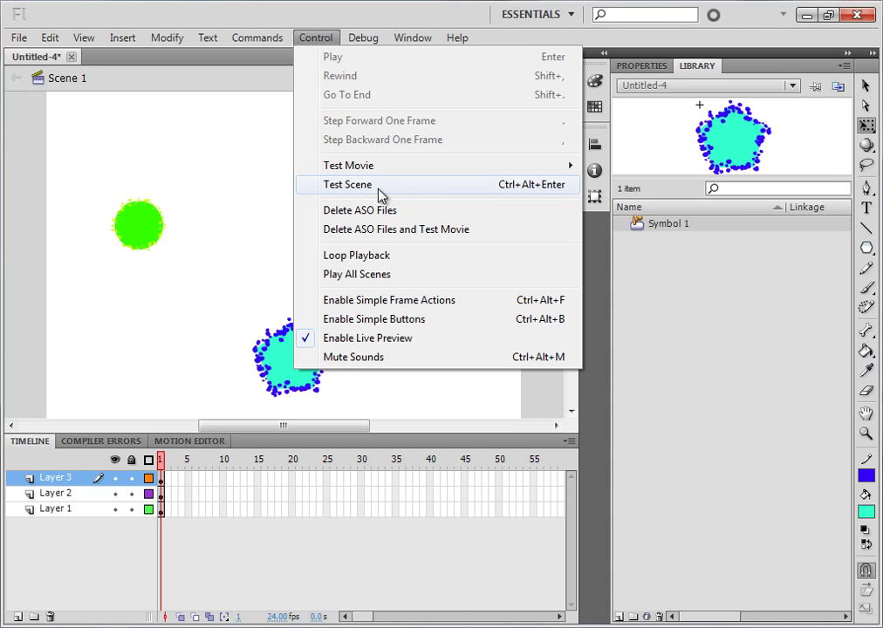
{"action": "left_click", "coordinate": [534, 191]}
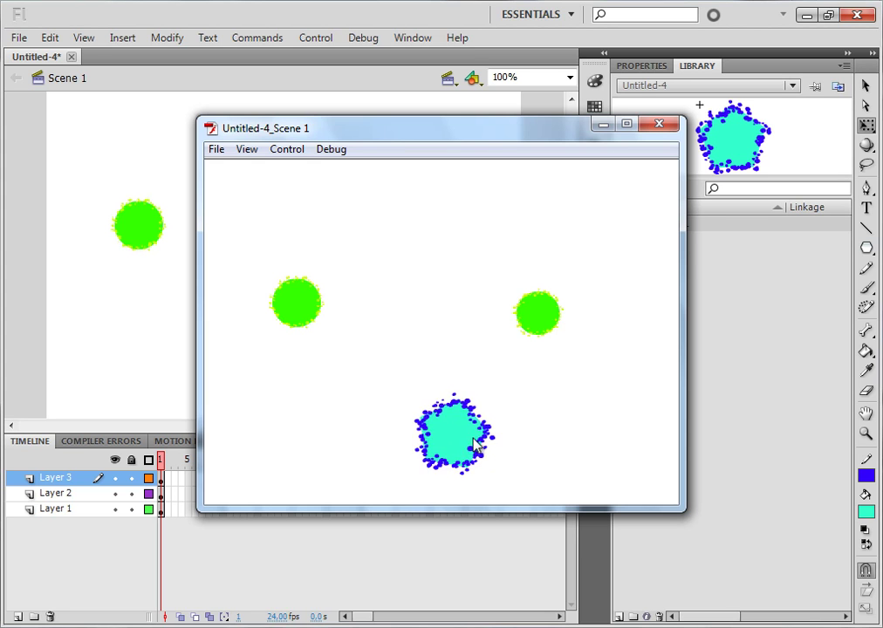
{"action": "left_click", "coordinate": [659, 127]}
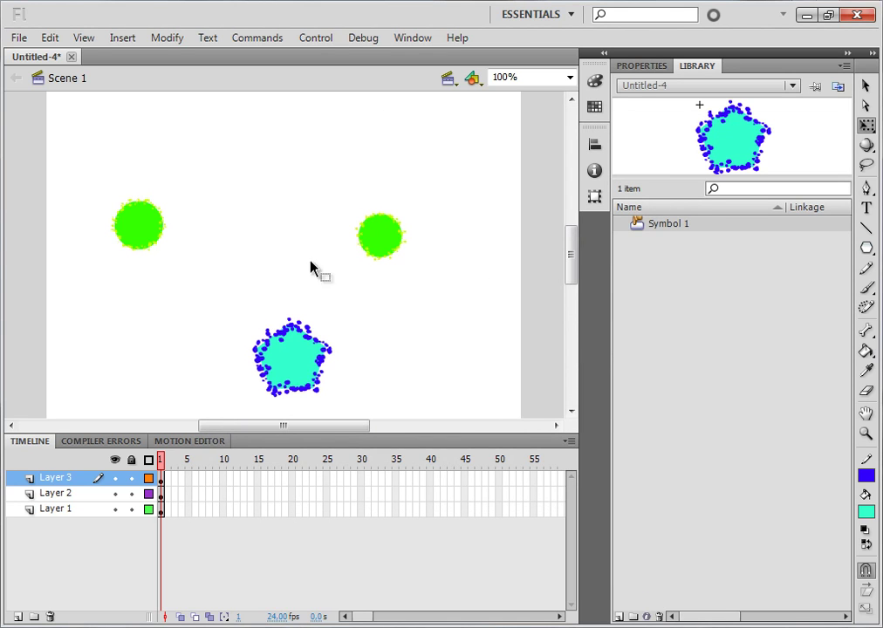
Convert the whole circle on Layer 2 with its outline to a Movie Clip symbol named ball 1
{"action": "left_click_drag", "start_coordinate": [348, 198], "coordinate": [418, 262]}
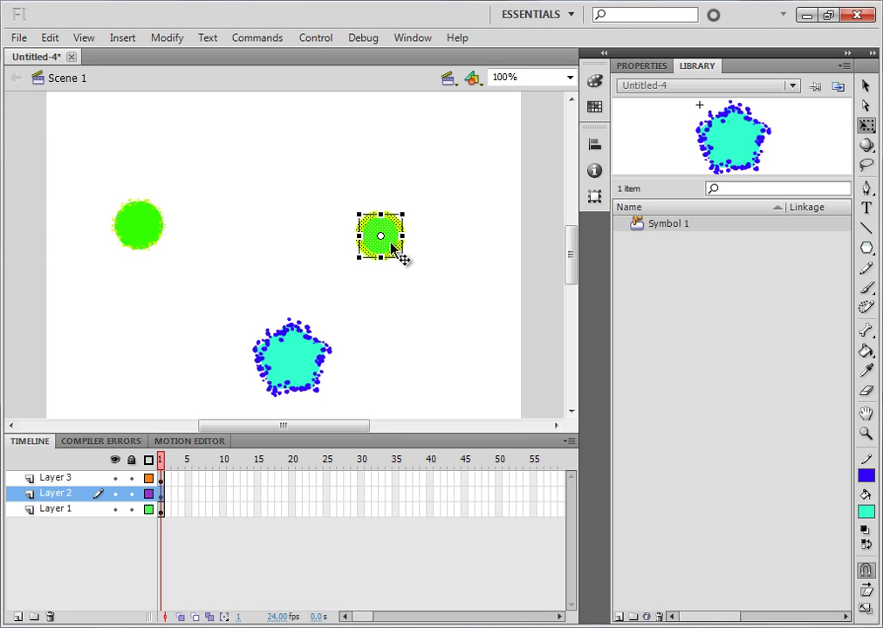
{"action": "right_click", "coordinate": [392, 249]}
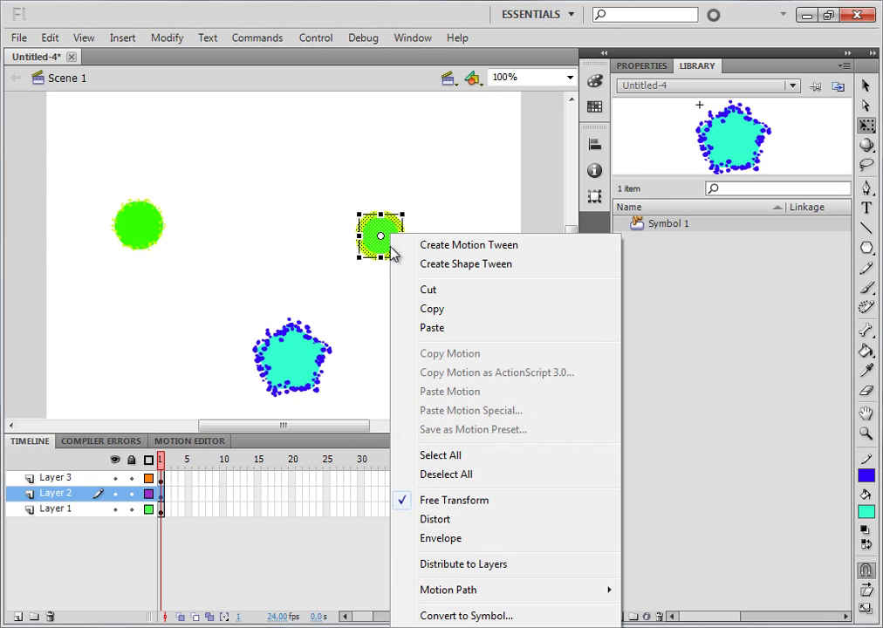
{"action": "left_click", "coordinate": [453, 616]}
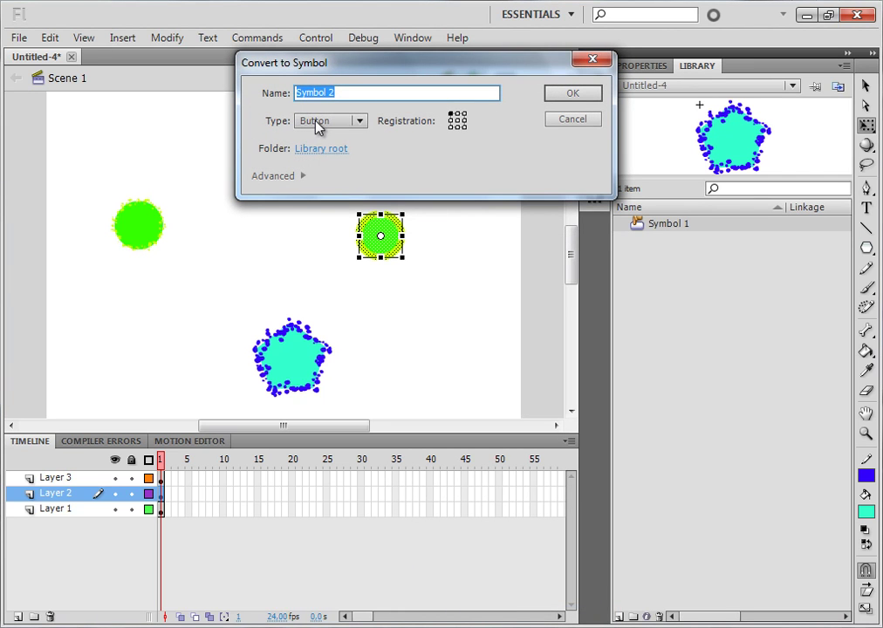
{"action": "left_click", "coordinate": [318, 124]}
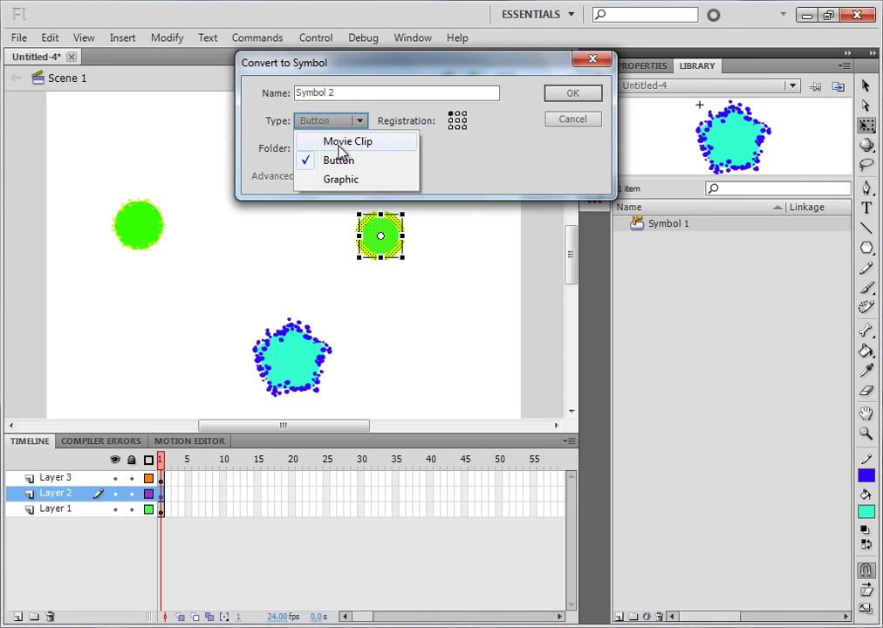
{"action": "left_click", "coordinate": [339, 142]}
{"action": "left_click_drag", "start_coordinate": [339, 92], "coordinate": [281, 96]}
{"action": "type", "text": "ball"}
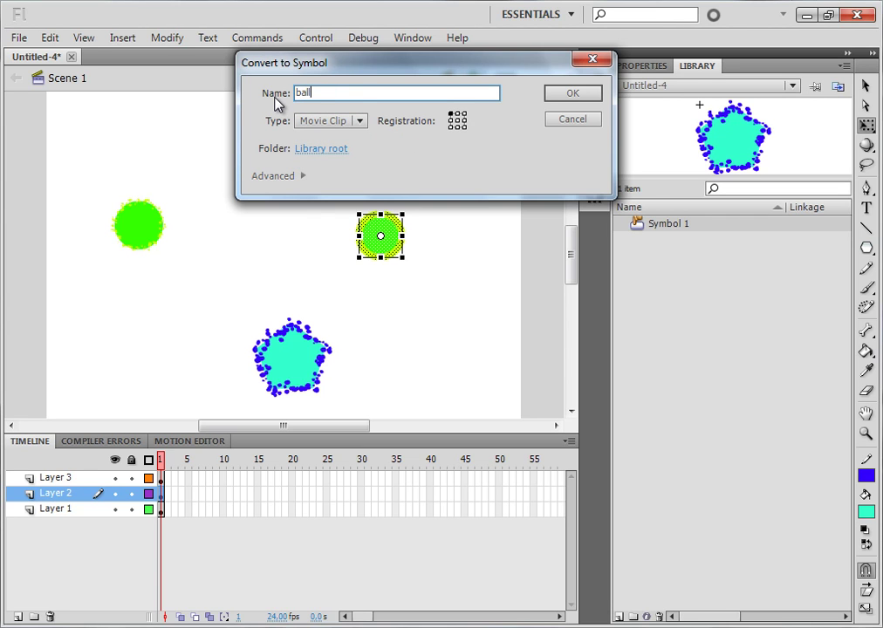
{"action": "type", "text": " 1"}
{"action": "left_click", "coordinate": [570, 92]}
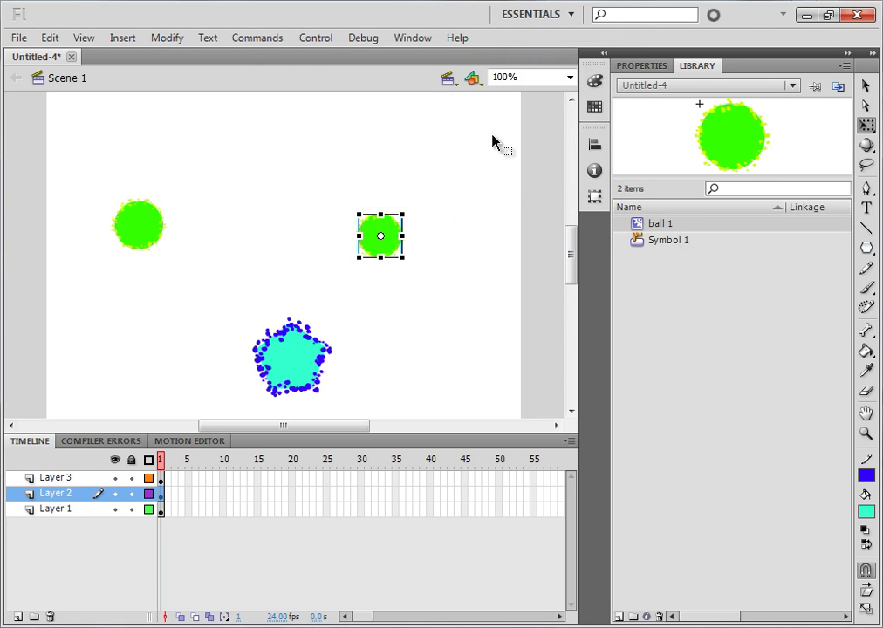
{"action": "left_click", "coordinate": [461, 246]}
Open the ball 1 movie clip to examine its own timeline, and return to Scene 1
{"action": "left_click", "coordinate": [388, 252]}
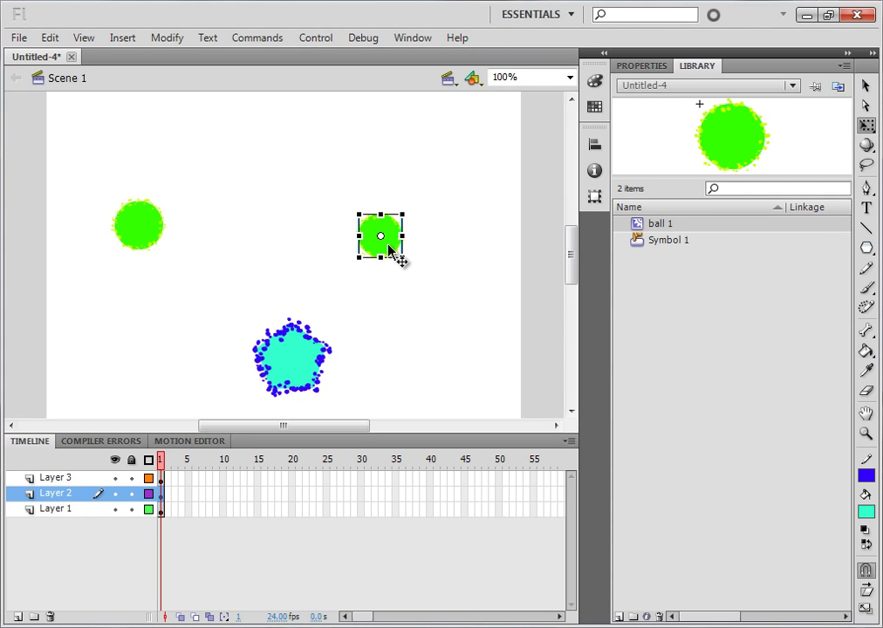
{"action": "double_click", "coordinate": [388, 252]}
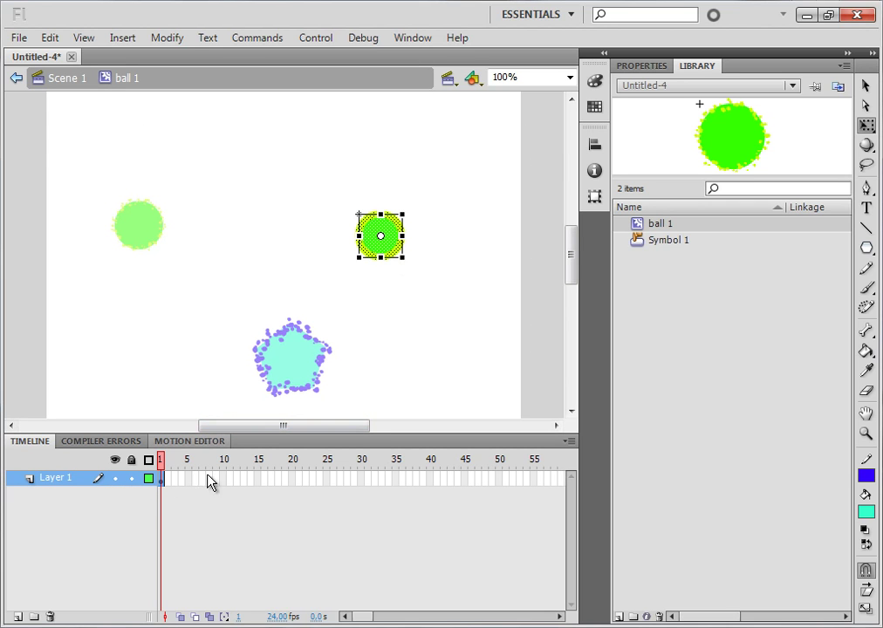
{"action": "left_click", "coordinate": [66, 81]}
{"action": "left_click", "coordinate": [238, 246]}
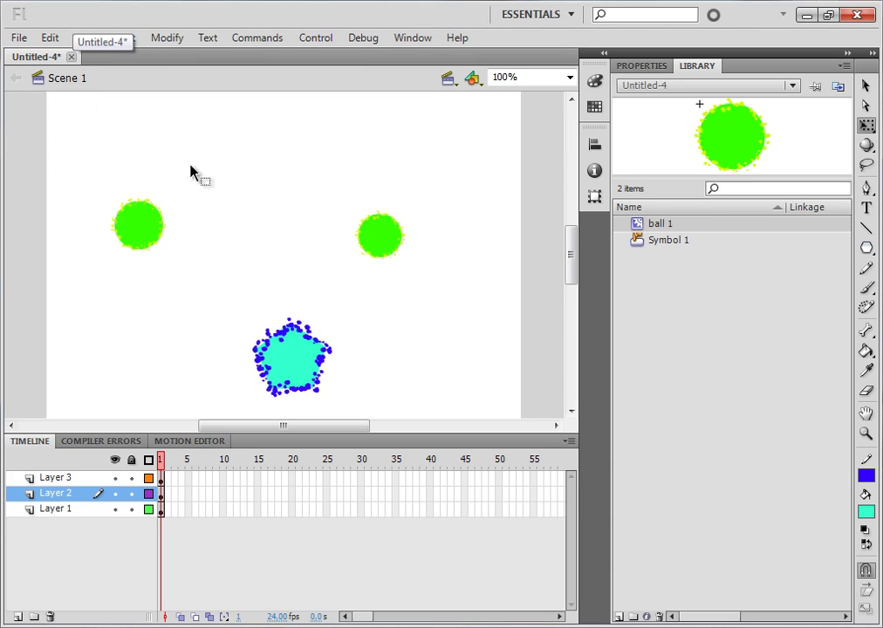
Convert the whole circle on Layer 1 with its outline to a Movie Clip symbol named ball 2
{"action": "left_click_drag", "start_coordinate": [185, 161], "coordinate": [105, 279]}
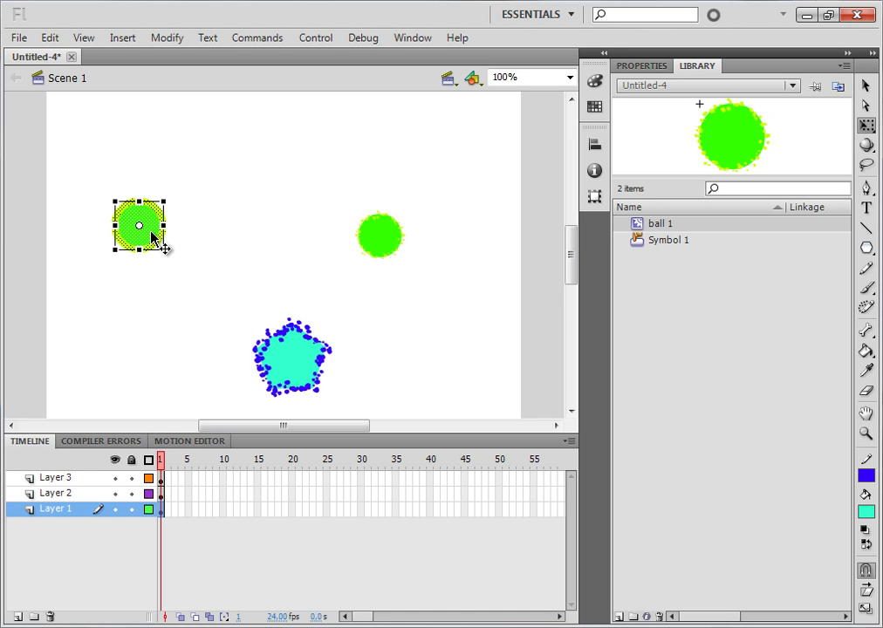
{"action": "key", "text": "F8"}
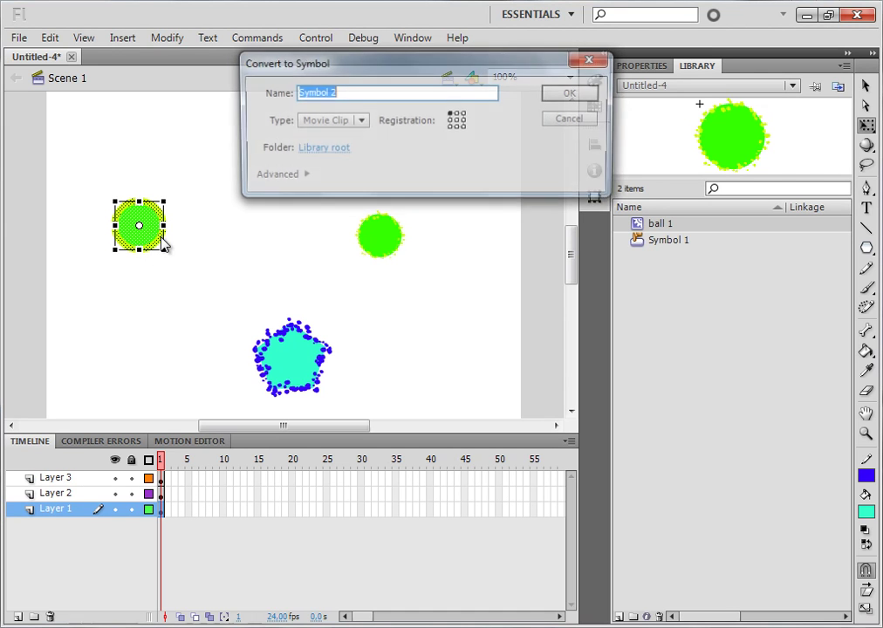
{"action": "left_click", "coordinate": [340, 122]}
{"action": "left_click", "coordinate": [341, 127]}
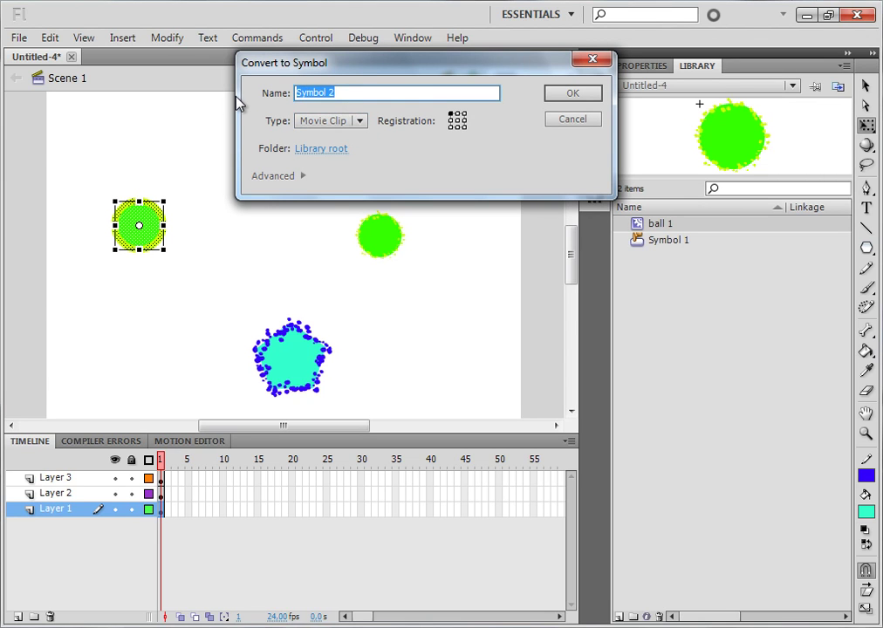
{"action": "type", "text": "ball 2"}
{"action": "left_click", "coordinate": [572, 103]}
{"action": "left_click", "coordinate": [296, 246]}
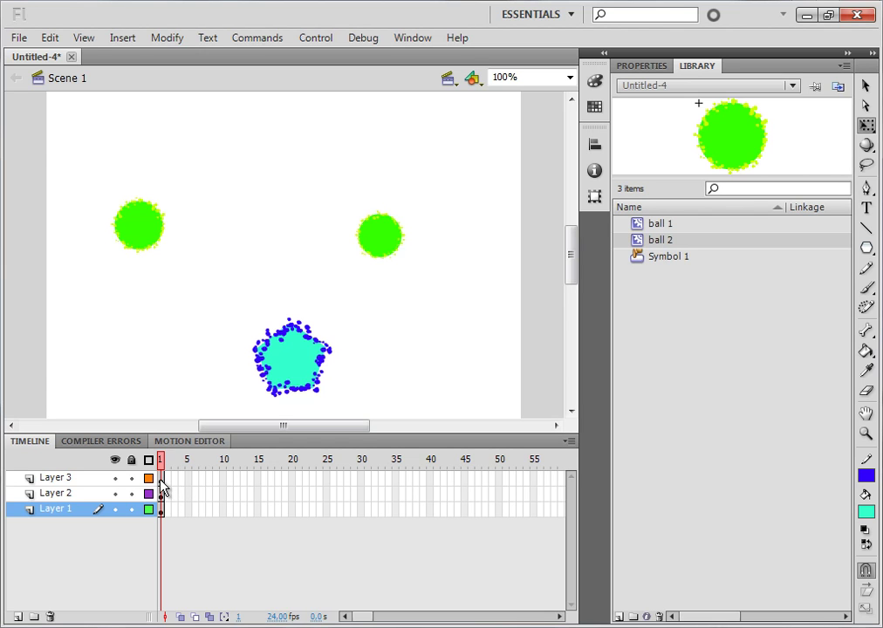
Insert frames so that Layer 1, Layer 2 and Layer 3 all extend to frame 15
{"action": "left_click", "coordinate": [149, 246]}
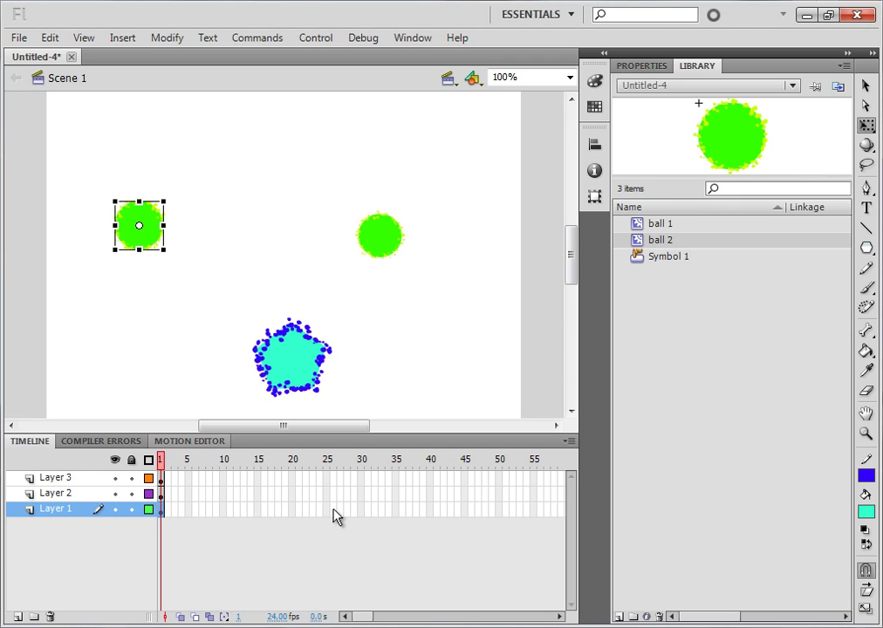
{"action": "left_click", "coordinate": [257, 513]}
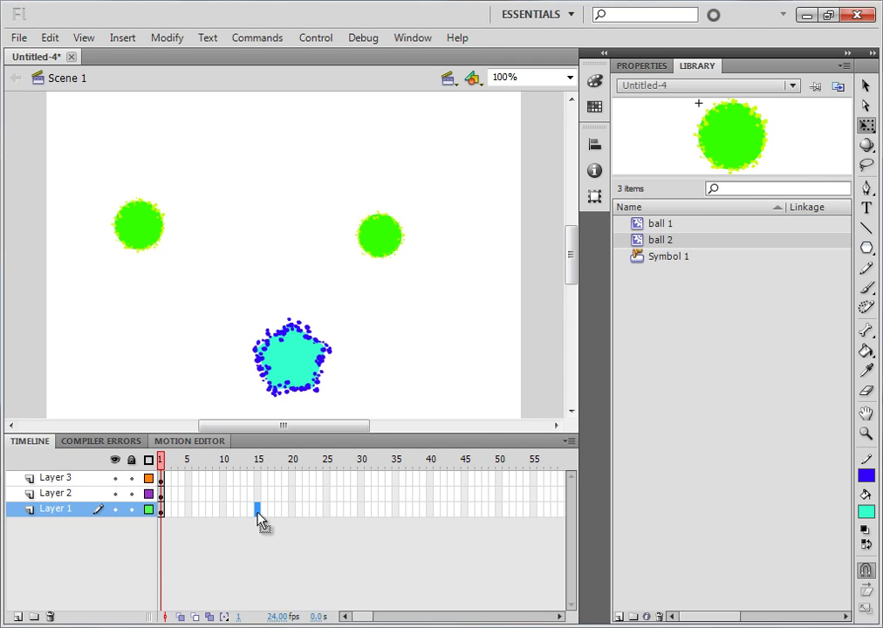
{"action": "right_click", "coordinate": [259, 519]}
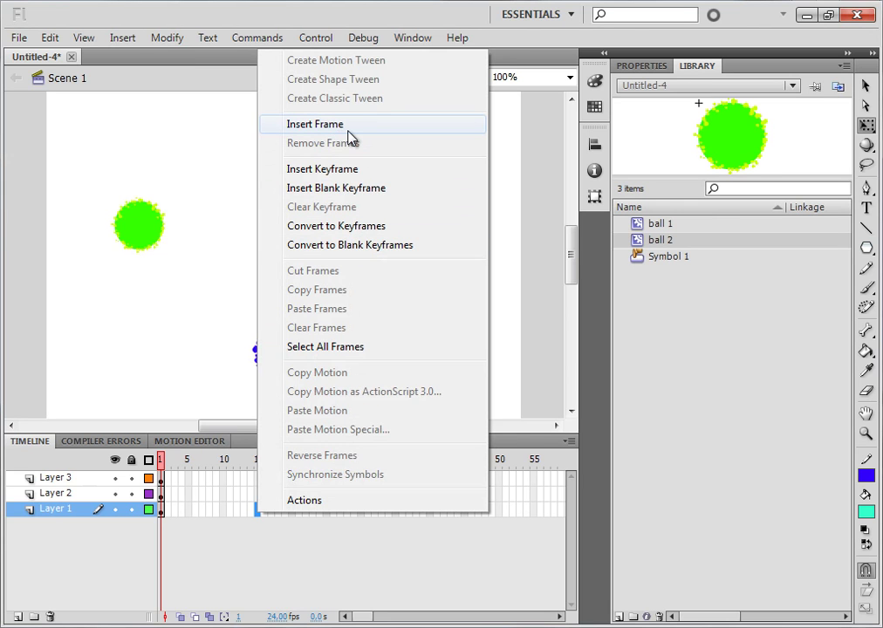
{"action": "left_click", "coordinate": [315, 125]}
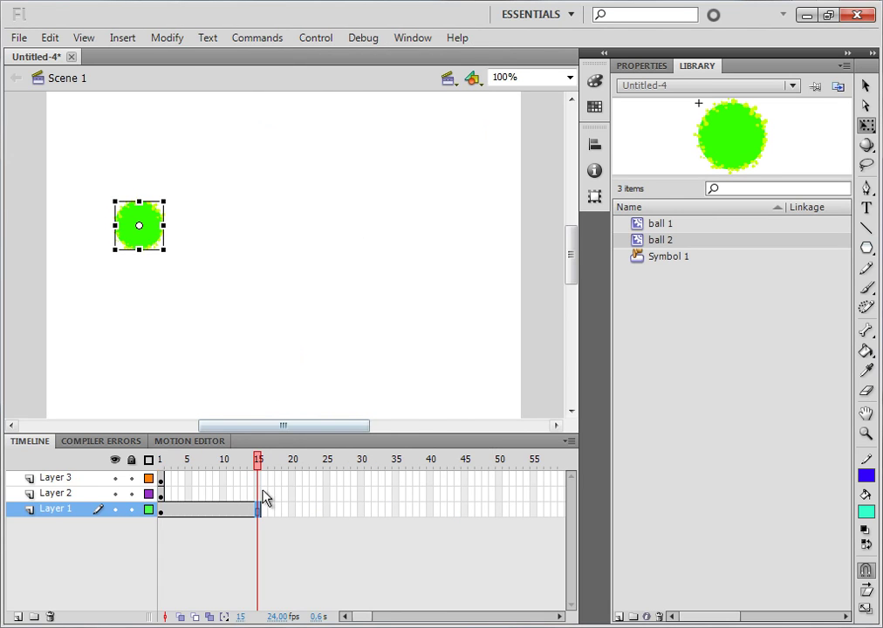
{"action": "left_click", "coordinate": [161, 494]}
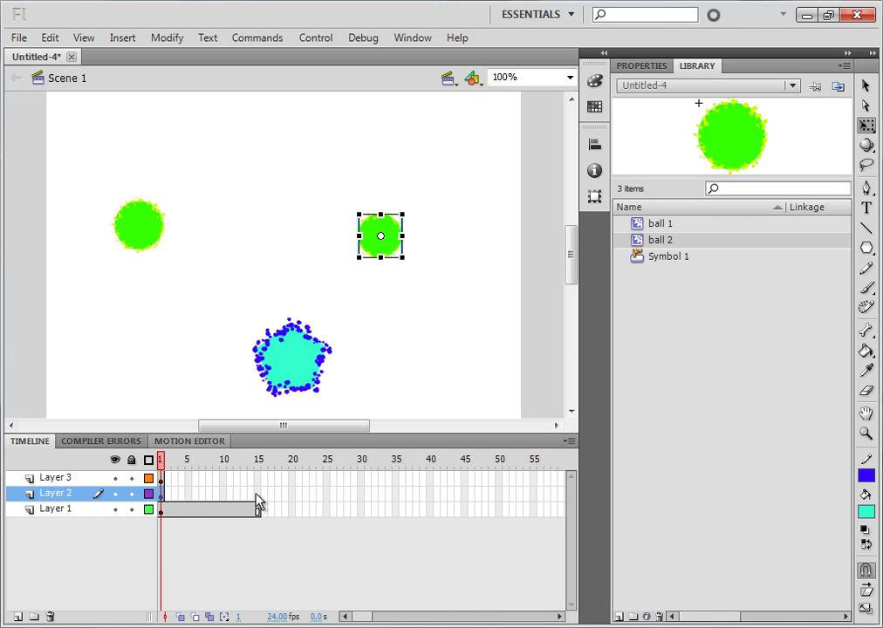
{"action": "left_click", "coordinate": [257, 494]}
{"action": "right_click", "coordinate": [258, 494]}
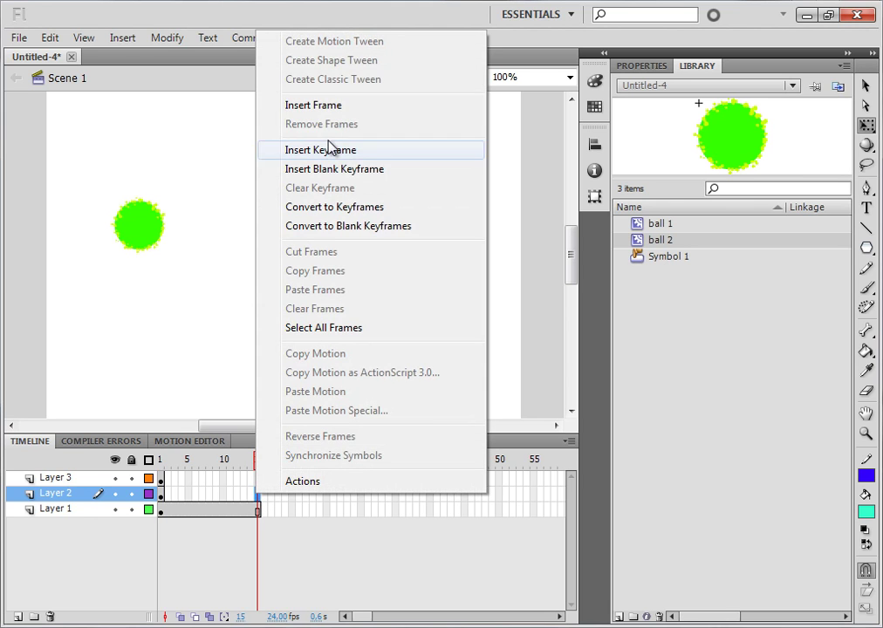
{"action": "left_click", "coordinate": [325, 106]}
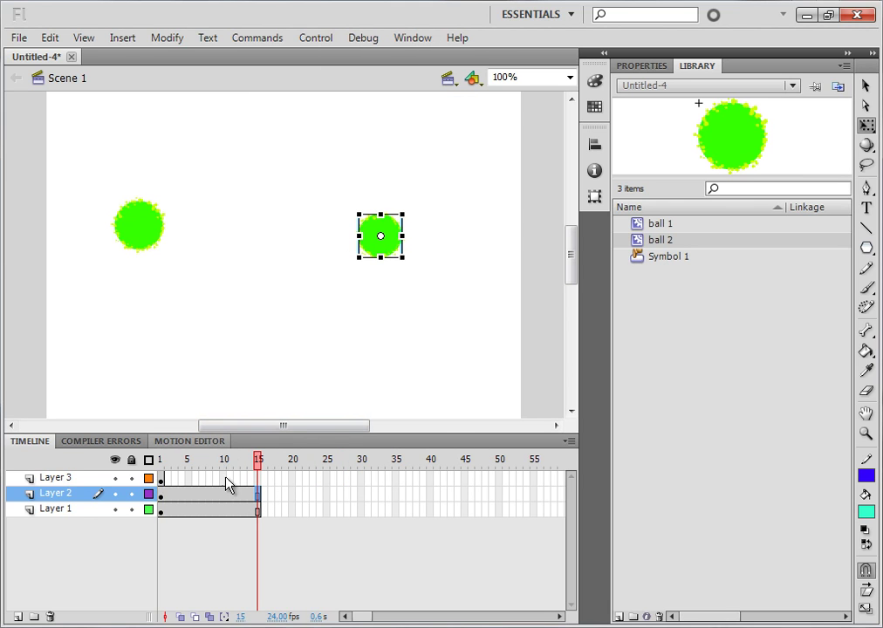
{"action": "left_click", "coordinate": [258, 479]}
{"action": "right_click", "coordinate": [259, 479]}
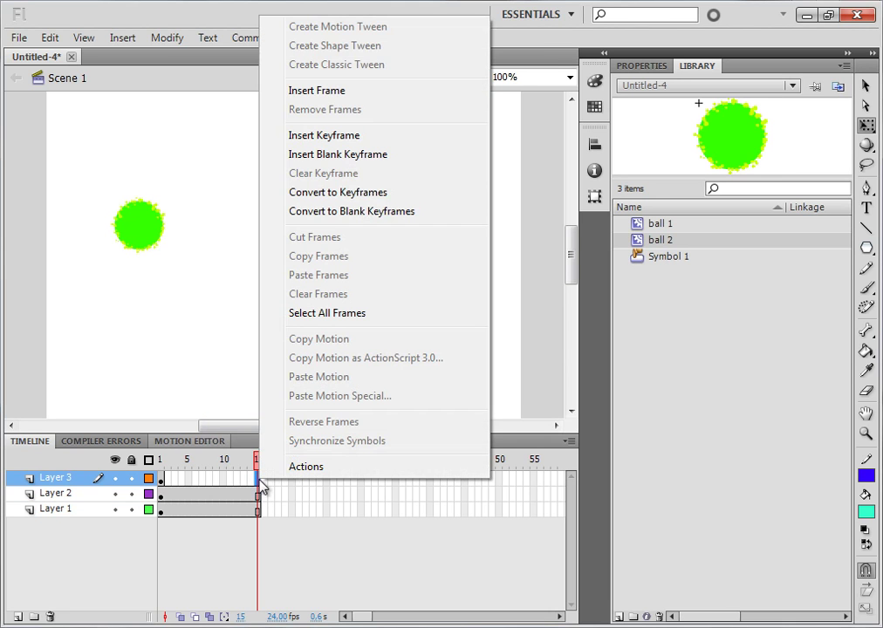
{"action": "left_click", "coordinate": [343, 91]}
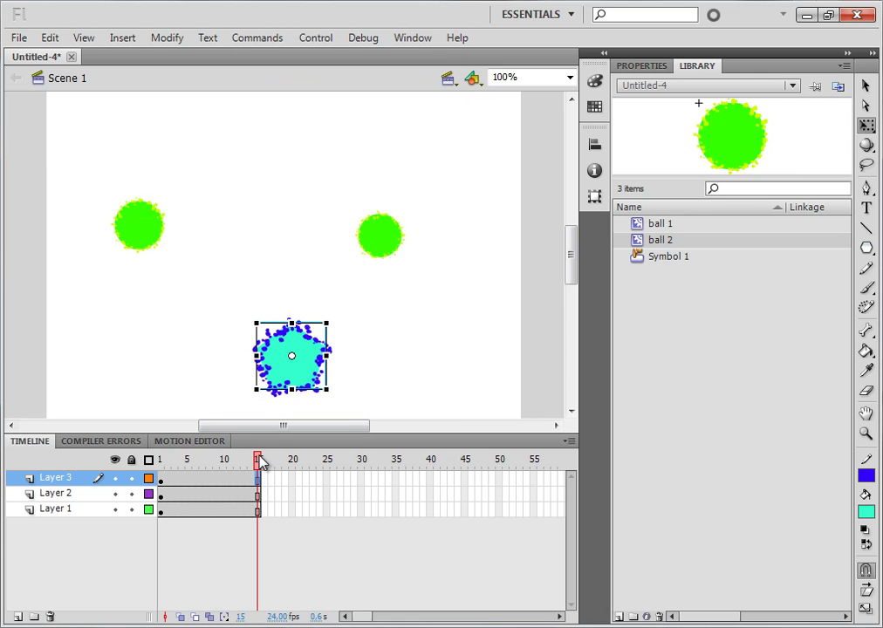
Return to frame 1 and insert a keyframe at frame 2 on both Layer 1 and Layer 2
{"action": "left_click_drag", "start_coordinate": [260, 462], "coordinate": [162, 489]}
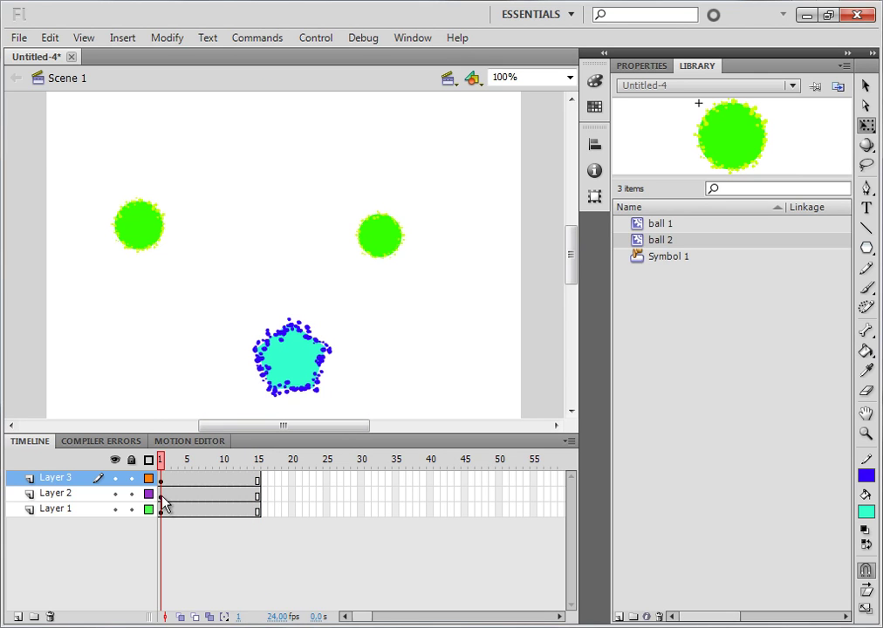
{"action": "left_click", "coordinate": [162, 495]}
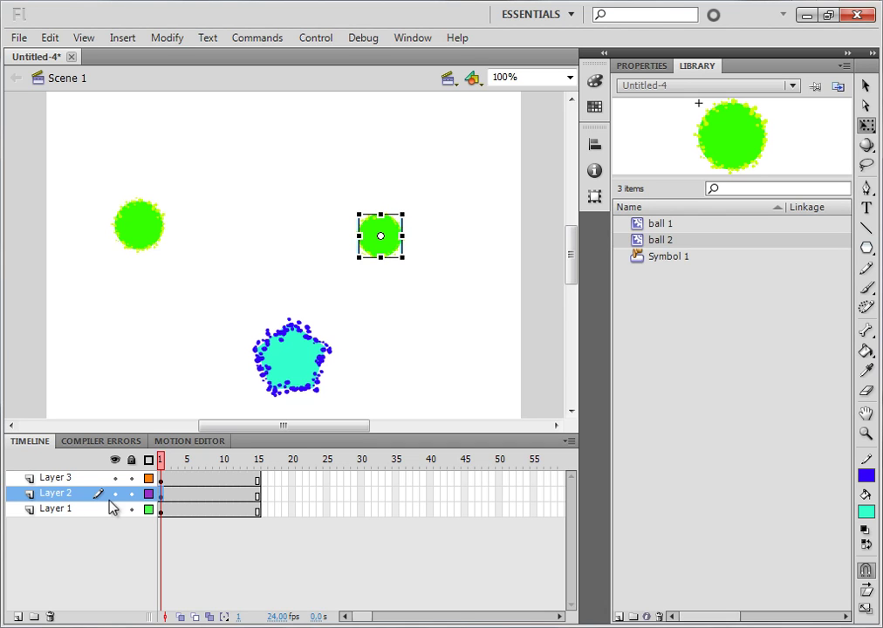
{"action": "left_click", "coordinate": [162, 512]}
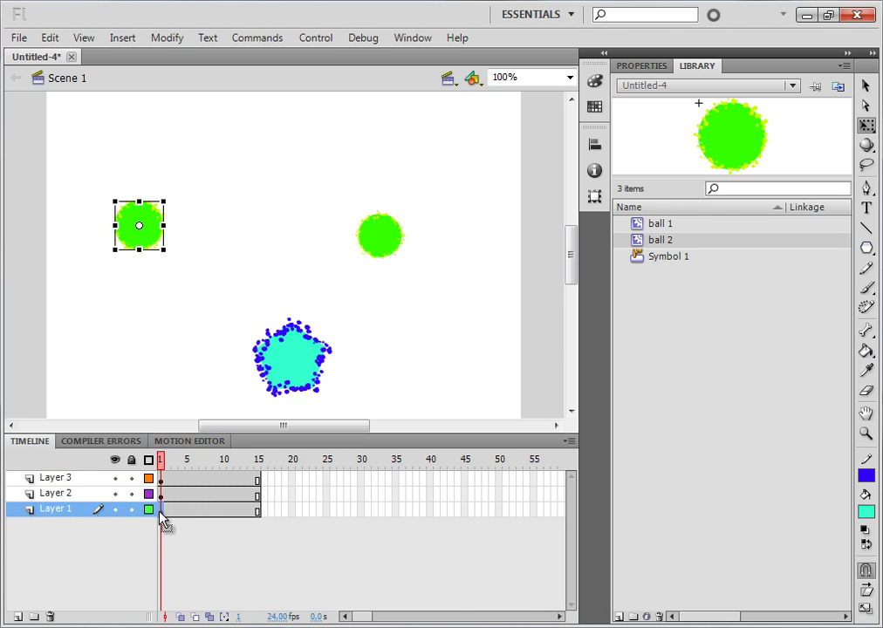
{"action": "right_click", "coordinate": [165, 517]}
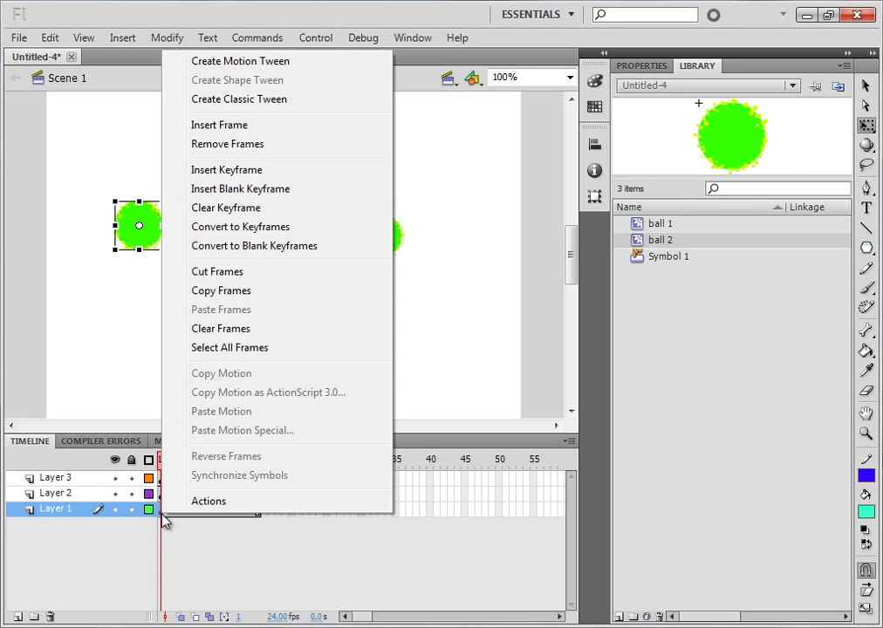
{"action": "left_click", "coordinate": [250, 174]}
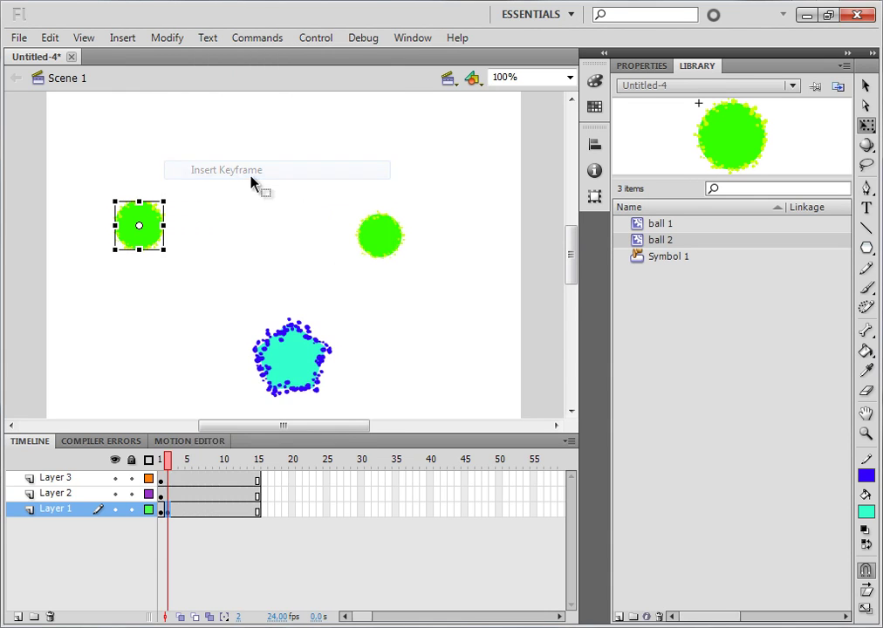
{"action": "right_click", "coordinate": [160, 494]}
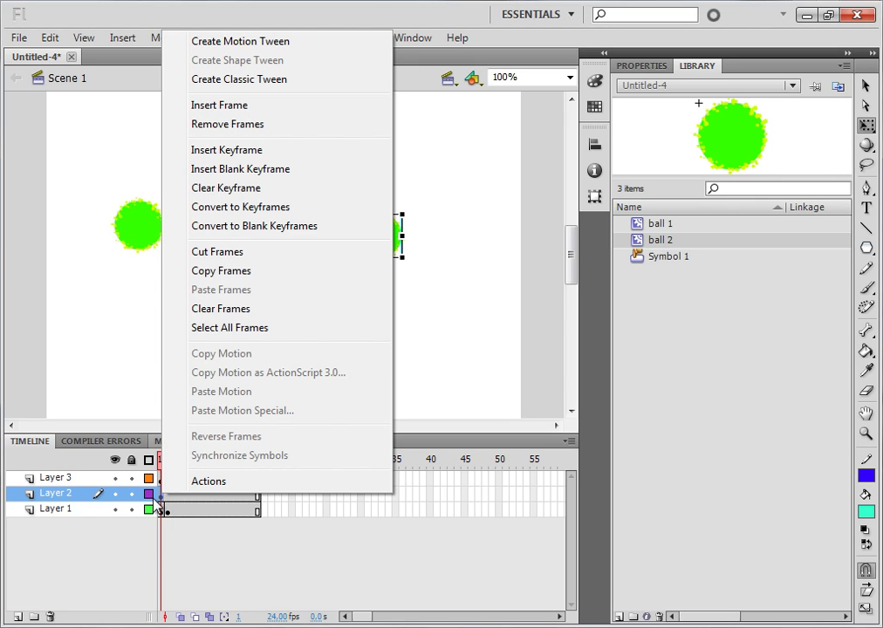
{"action": "left_click", "coordinate": [213, 156]}
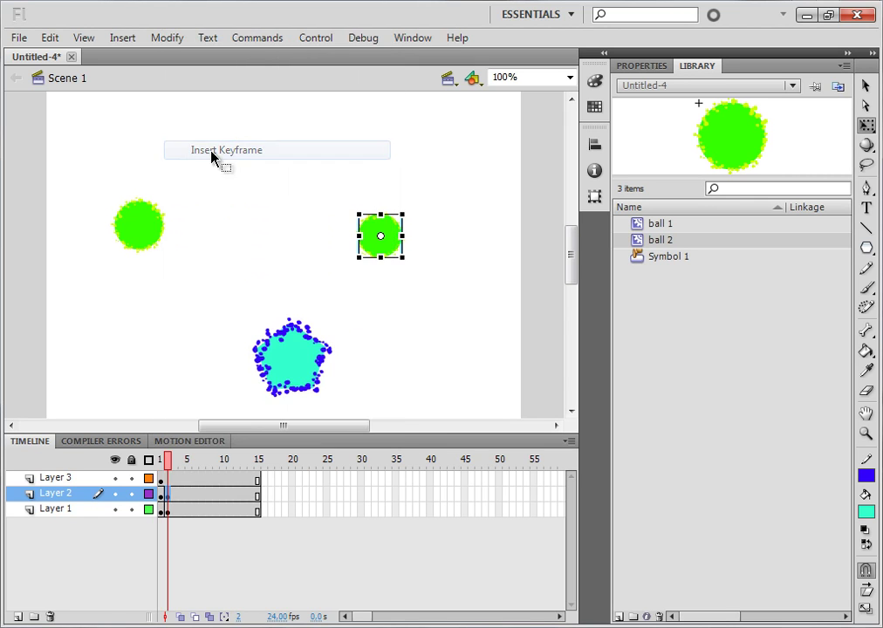
Add the script stop(); to frame 1 of Layer 2, with Script Assist turned off, and close the script editor
{"action": "left_click", "coordinate": [162, 496]}
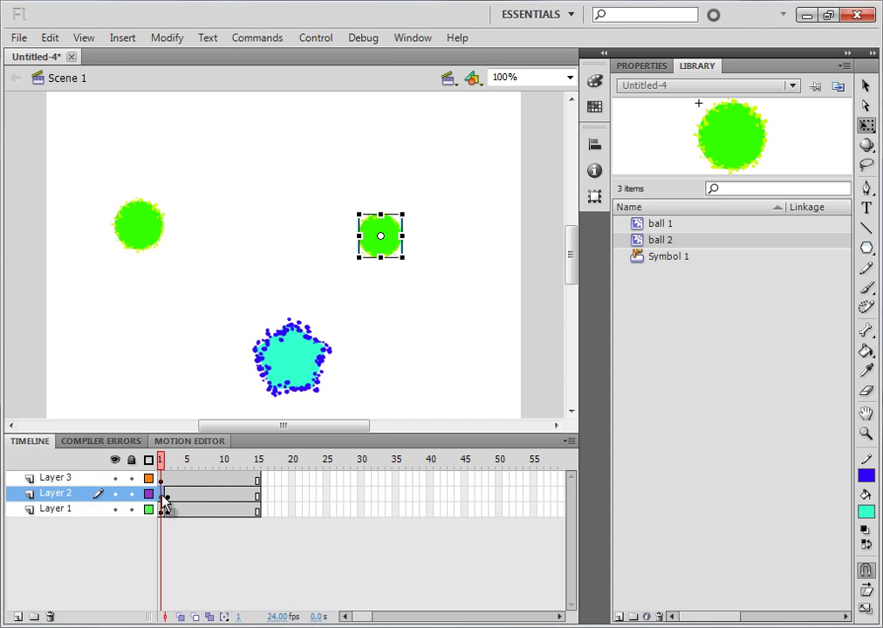
{"action": "right_click", "coordinate": [165, 502]}
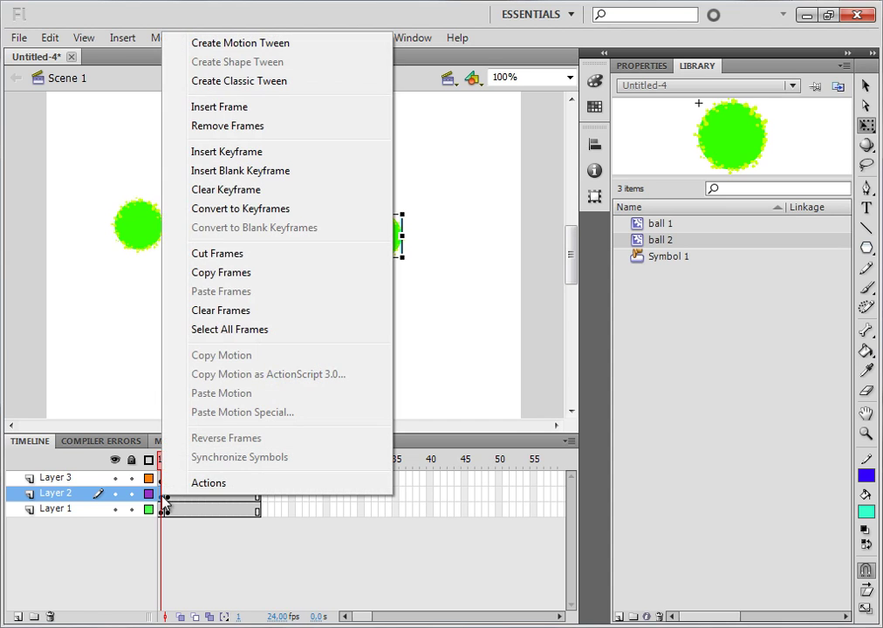
{"action": "left_click", "coordinate": [211, 485]}
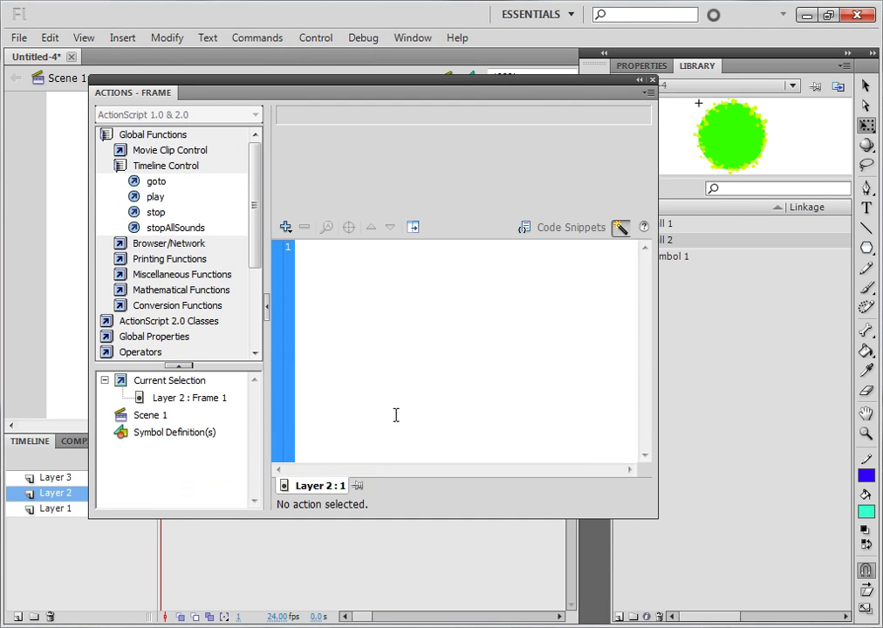
{"action": "left_click", "coordinate": [382, 296]}
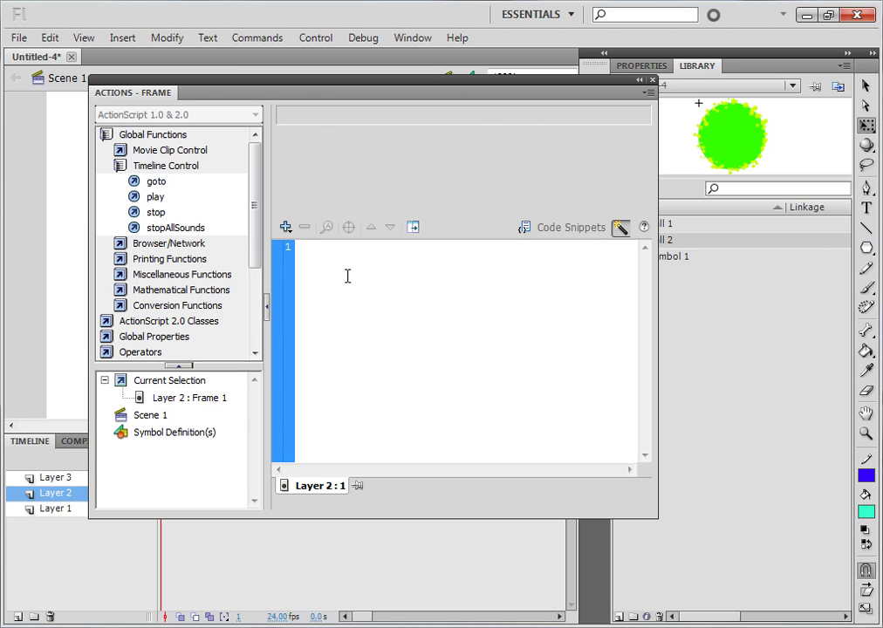
{"action": "left_click", "coordinate": [621, 226]}
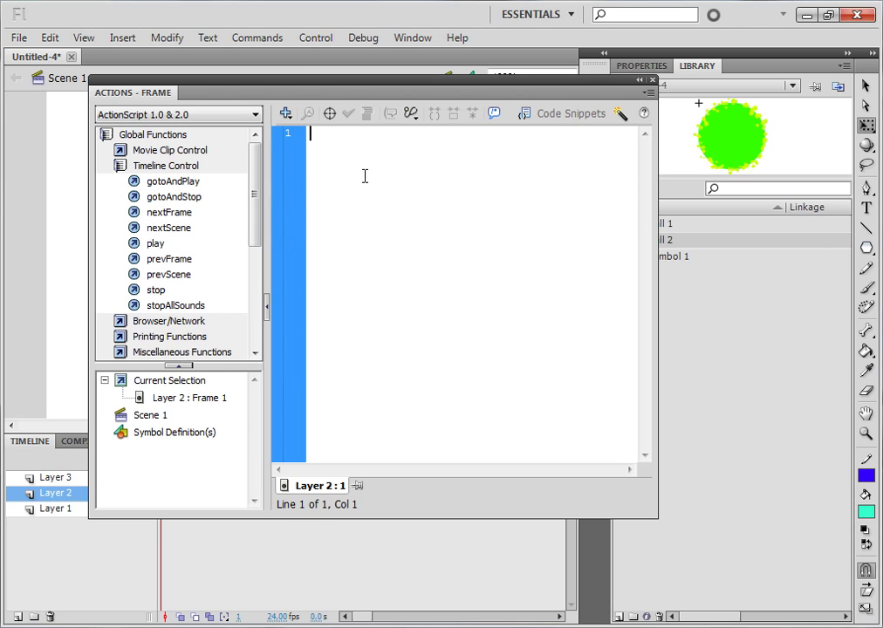
{"action": "type", "text": "s"}
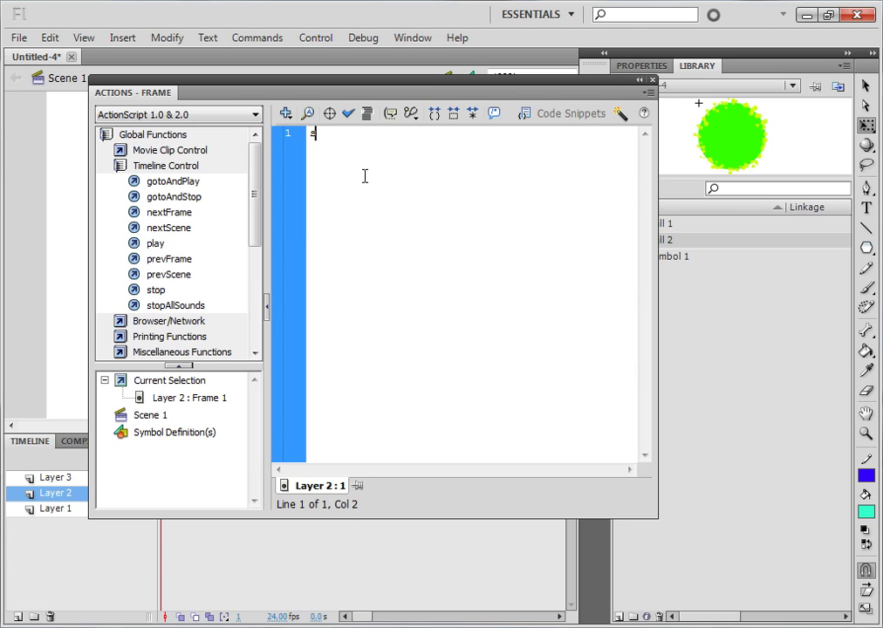
{"action": "type", "text": "top"}
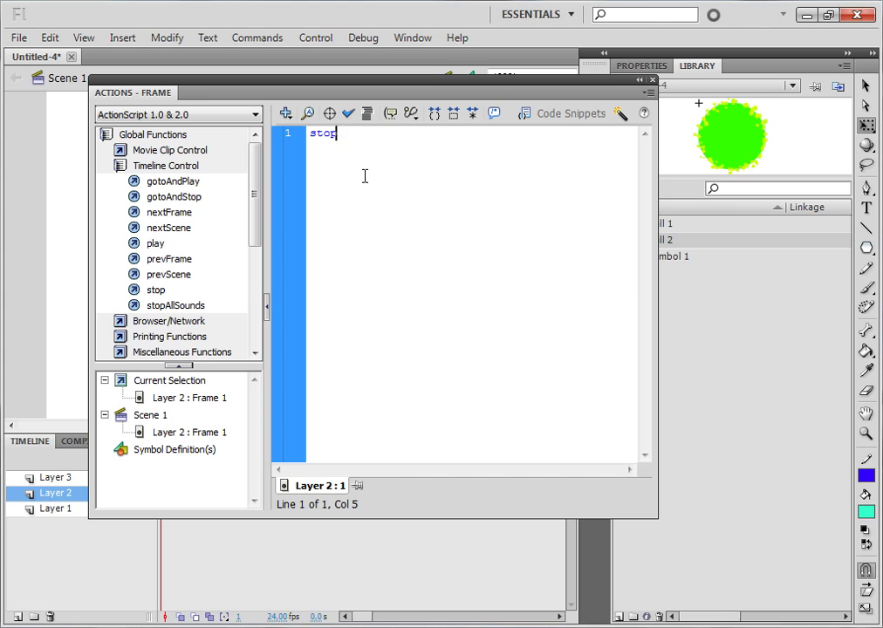
{"action": "type", "text": "();"}
{"action": "left_click", "coordinate": [652, 81]}
Add the script stop(); to frame 1 of Layer 1 and close the script editor
{"action": "left_click", "coordinate": [161, 511]}
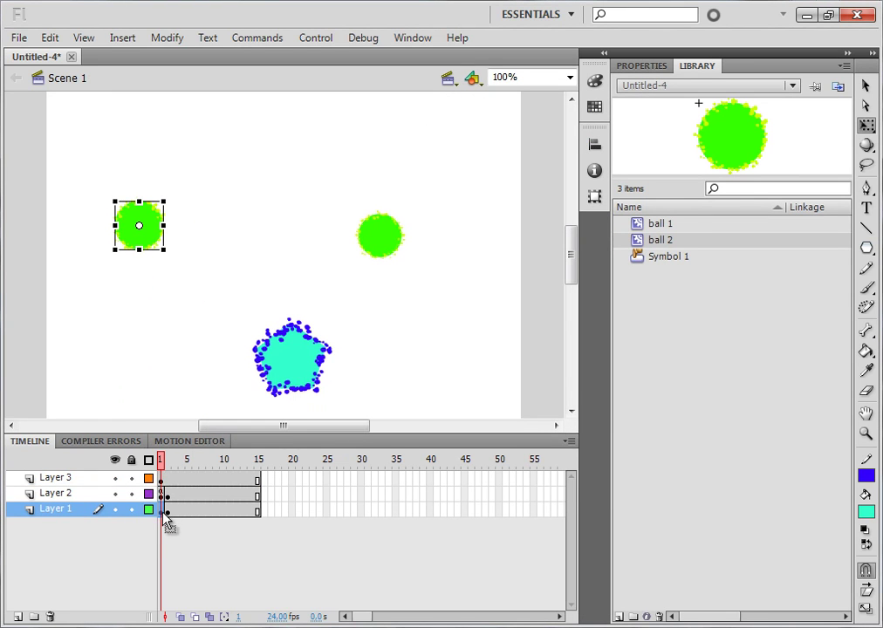
{"action": "right_click", "coordinate": [167, 513]}
{"action": "left_click", "coordinate": [209, 501]}
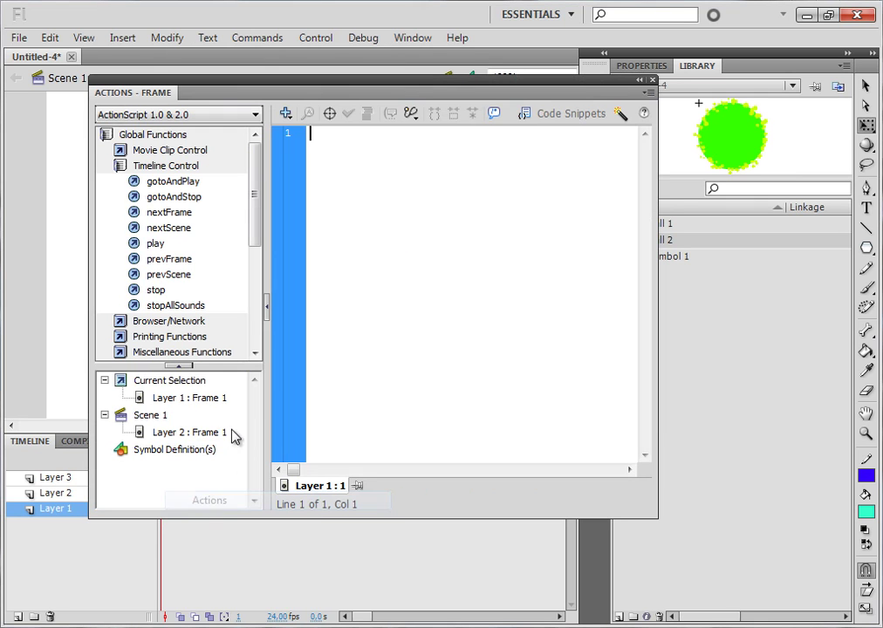
{"action": "type", "text": "s"}
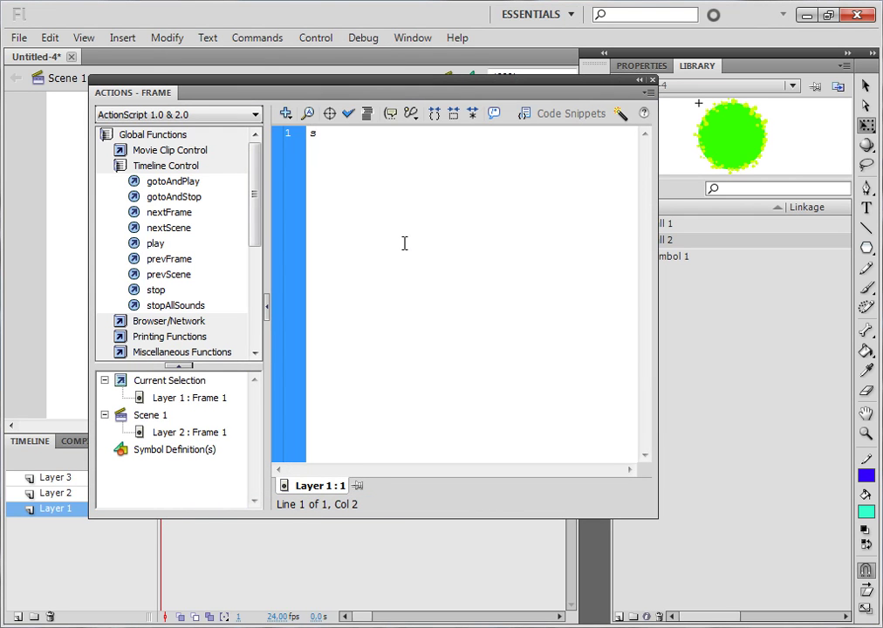
{"action": "type", "text": "top();"}
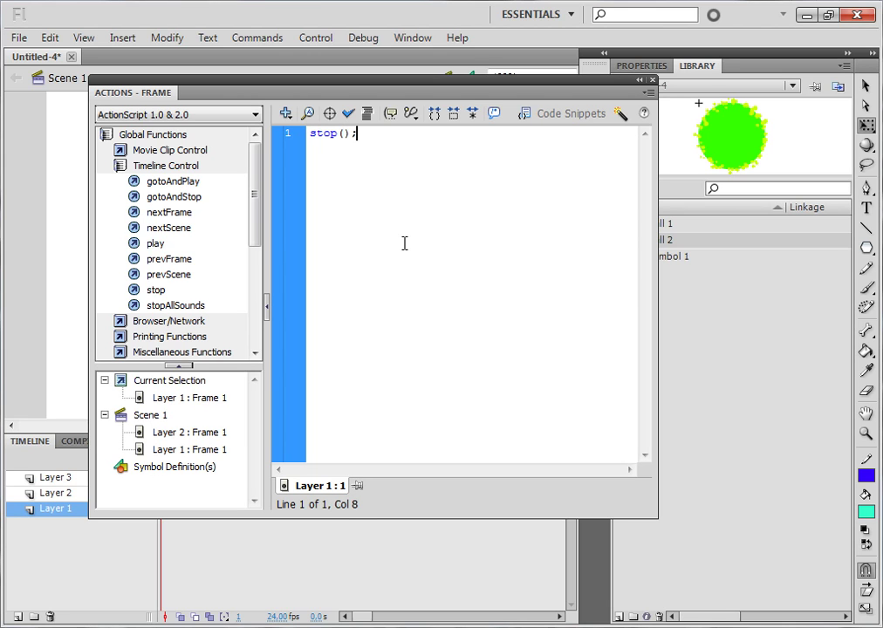
{"action": "left_click", "coordinate": [652, 81]}
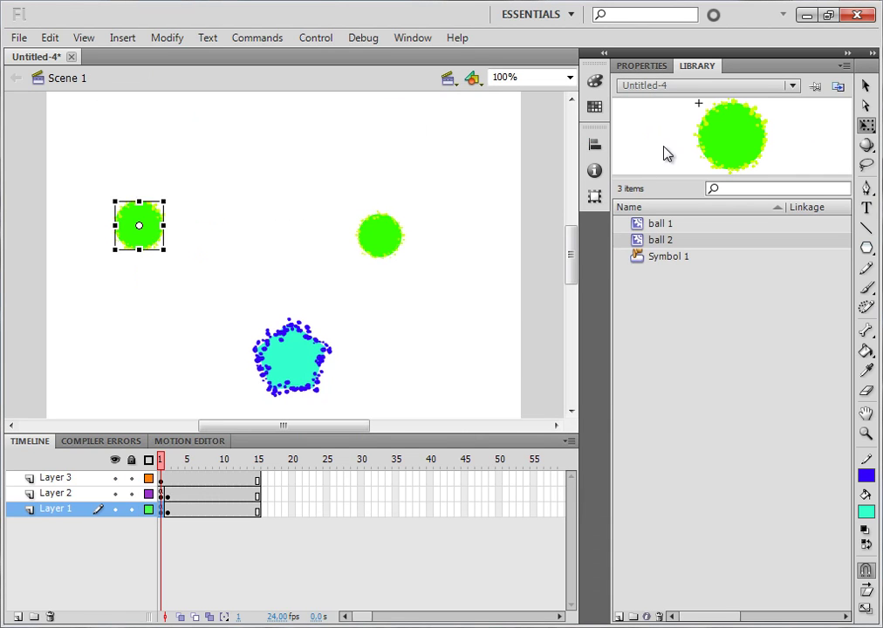
Create a classic tween on Layer 2 over the span from frame 2 to frame 15
{"action": "left_click", "coordinate": [404, 352]}
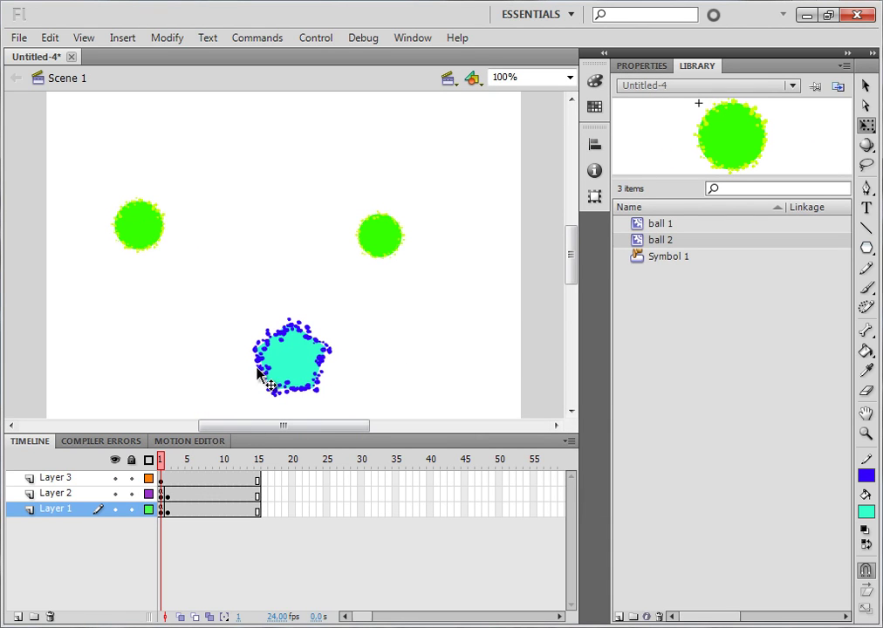
{"action": "left_click", "coordinate": [243, 494]}
{"action": "left_click", "coordinate": [257, 495]}
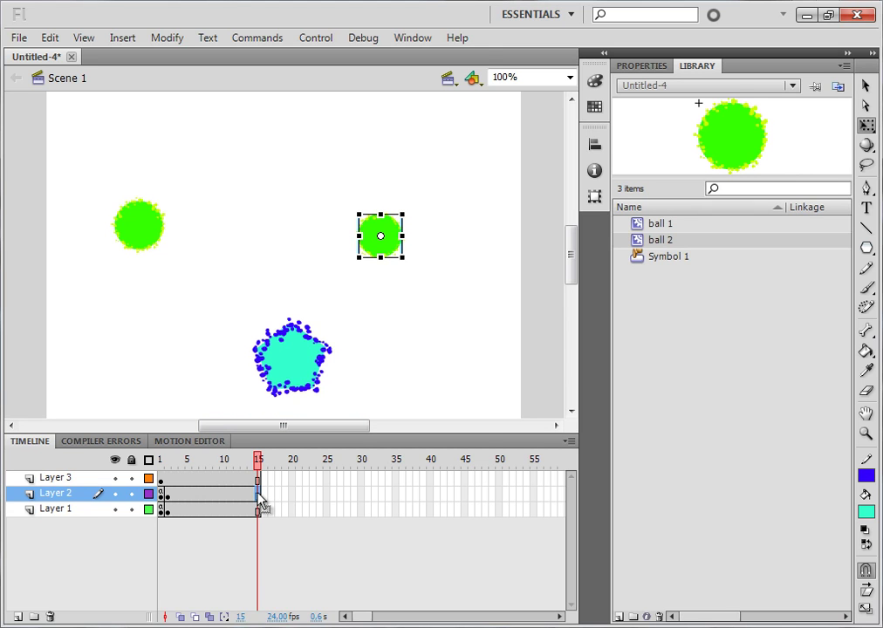
{"action": "right_click", "coordinate": [258, 494]}
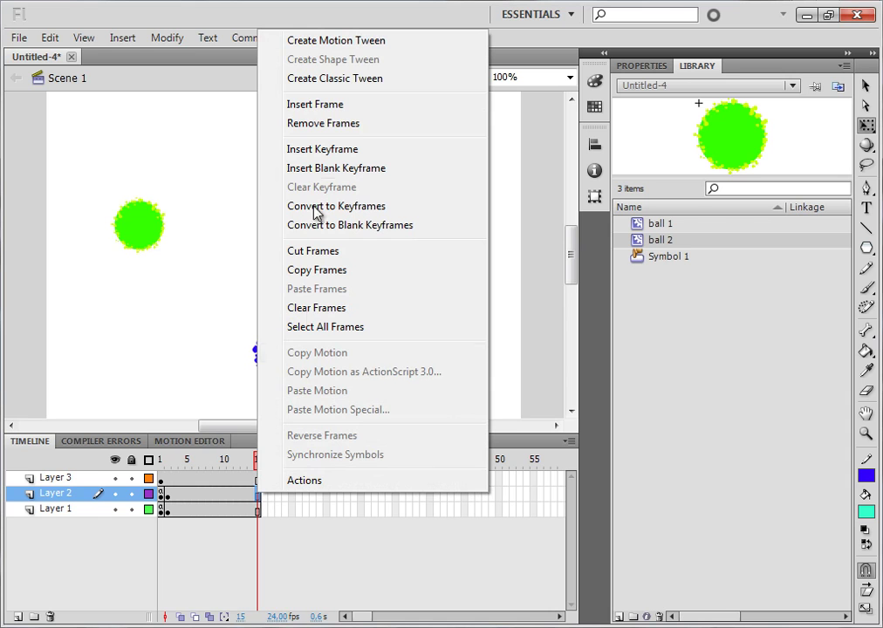
{"action": "left_click", "coordinate": [369, 82]}
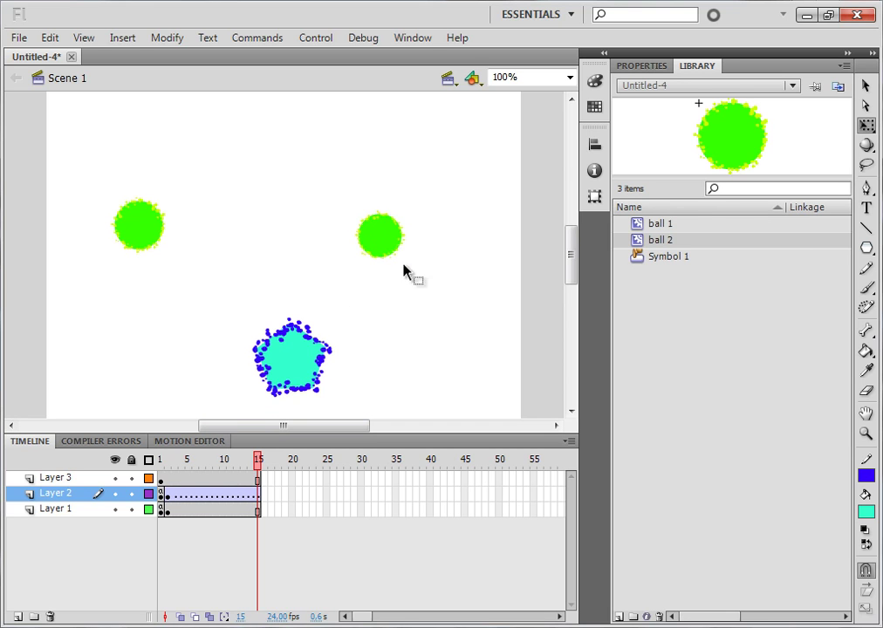
At frame 15 of Layer 2, move the ball 1 circle horizontally toward ball 2 until it sits above the pentagon
{"action": "left_click_drag", "start_coordinate": [110, 191], "coordinate": [216, 262]}
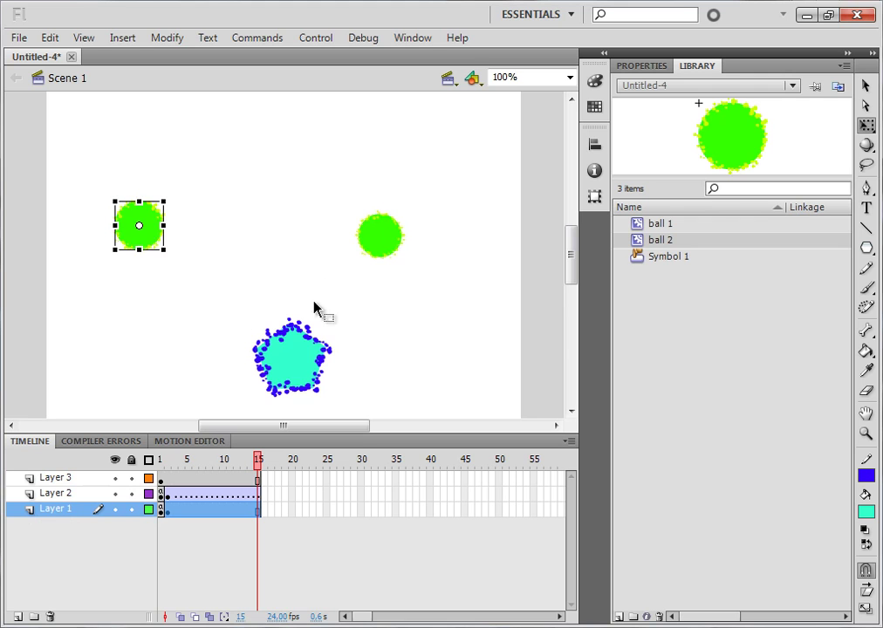
{"action": "left_click", "coordinate": [211, 531]}
{"action": "left_click", "coordinate": [258, 494]}
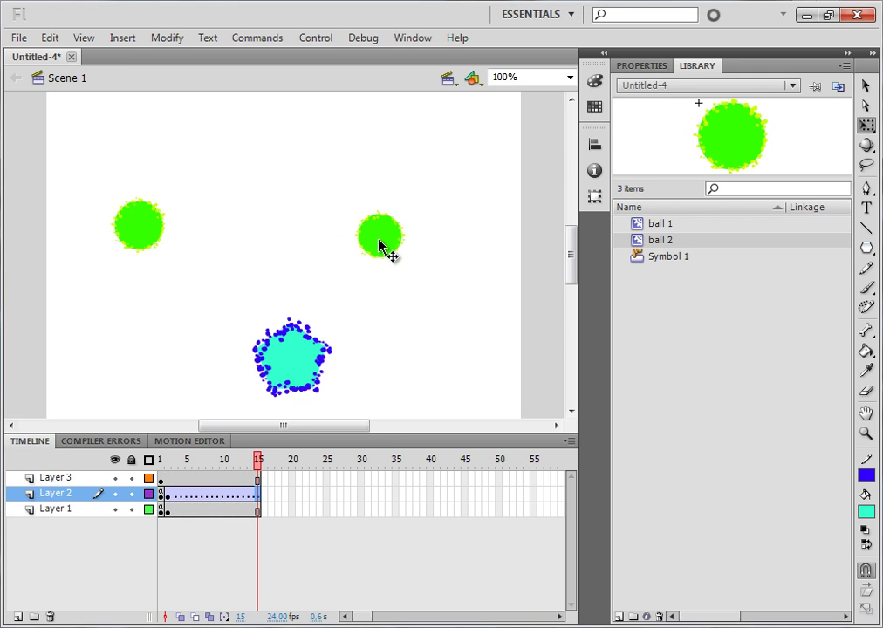
{"action": "left_click_drag", "start_coordinate": [381, 241], "coordinate": [285, 237]}
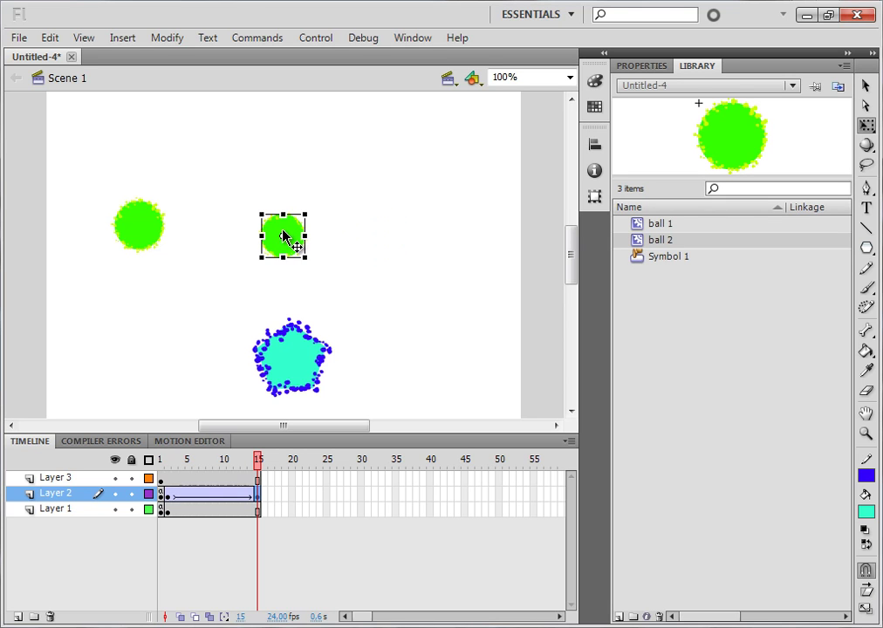
Create a classic tween on Layer 1 from frame 2 to frame 15 and, at frame 15, move the ball 2 circle onto ball 1
{"action": "left_click", "coordinate": [258, 510]}
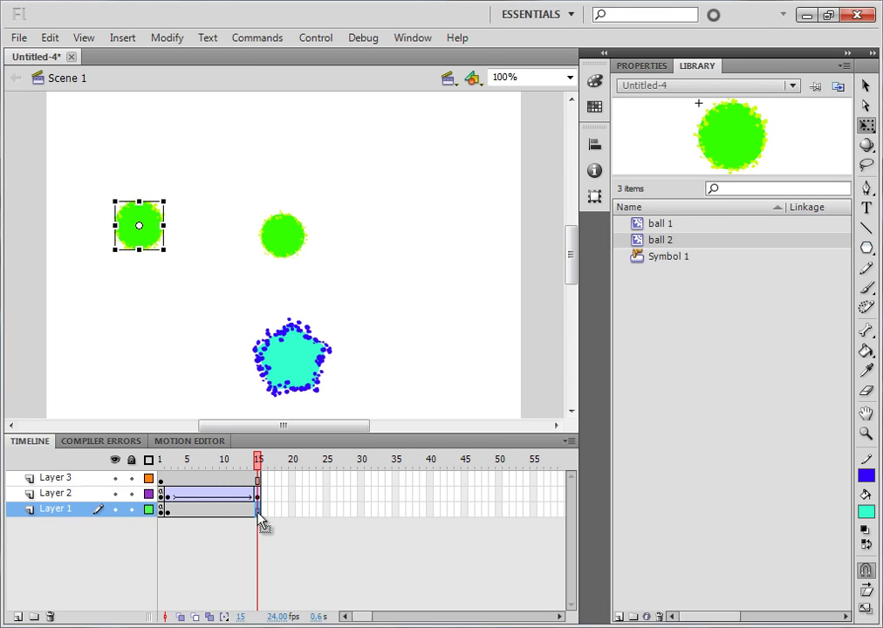
{"action": "right_click", "coordinate": [257, 510]}
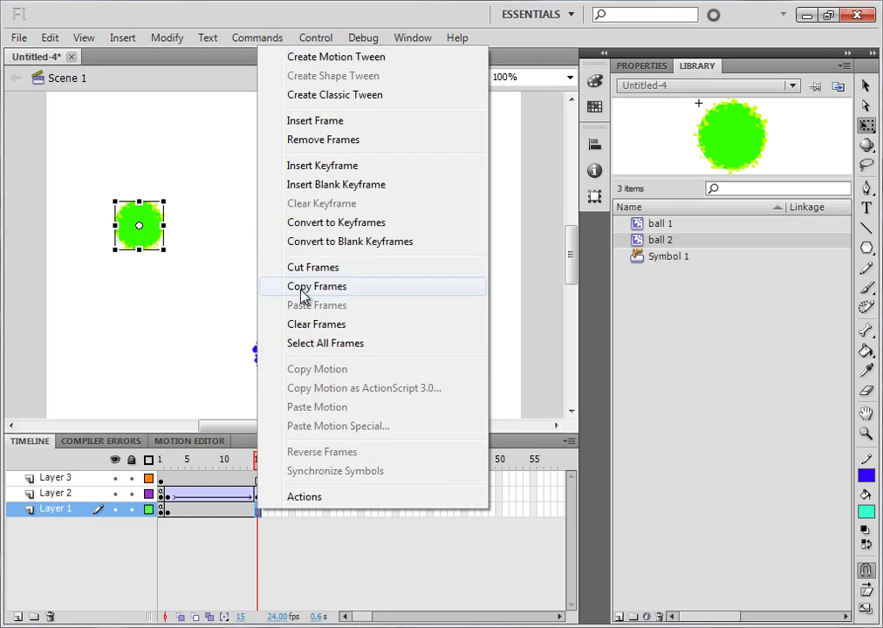
{"action": "left_click", "coordinate": [340, 95]}
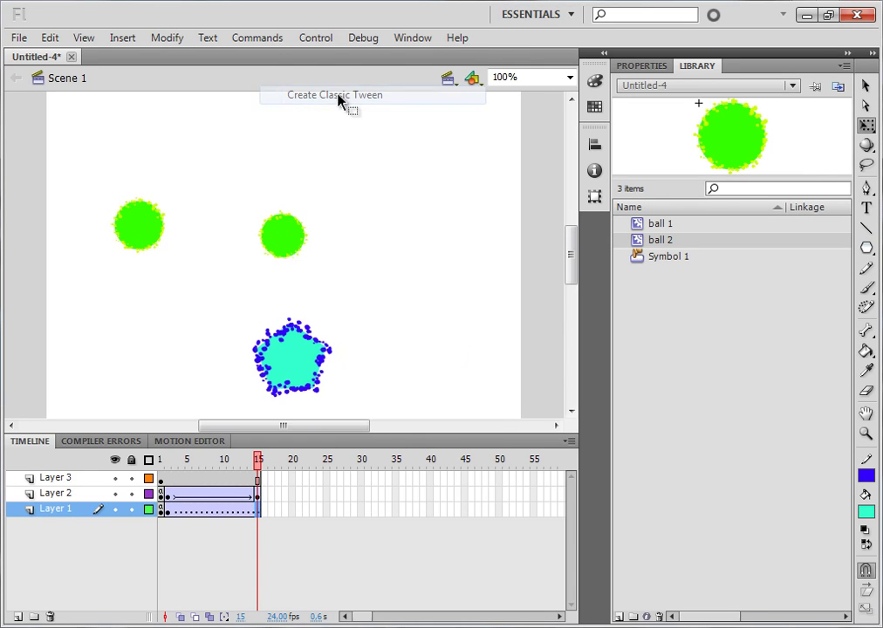
{"action": "left_click_drag", "start_coordinate": [145, 236], "coordinate": [286, 238]}
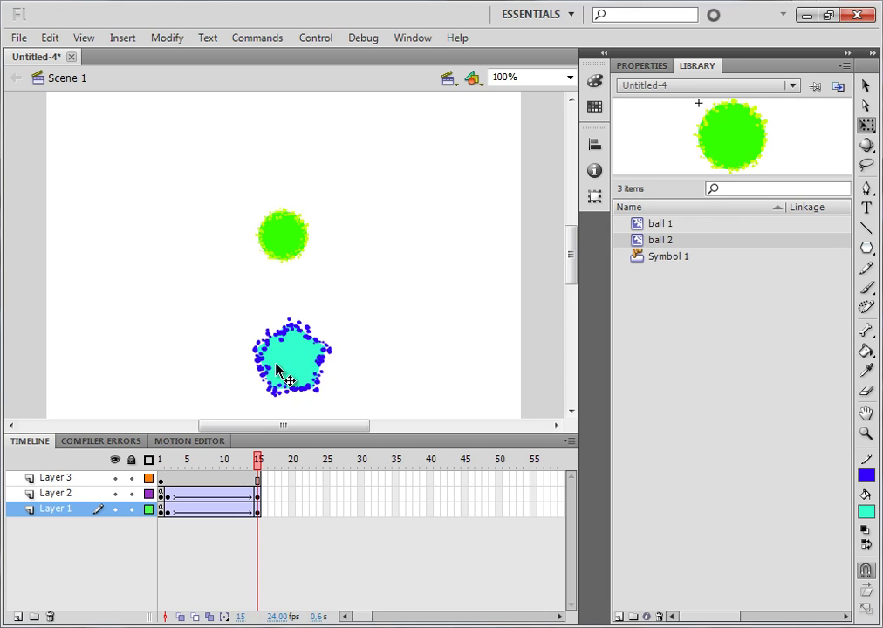
Clear the selection and scrub the playhead from frame 15 back to frame 1 to review both ball animations
{"action": "left_click", "coordinate": [283, 369]}
{"action": "left_click", "coordinate": [288, 253]}
{"action": "left_click", "coordinate": [397, 236]}
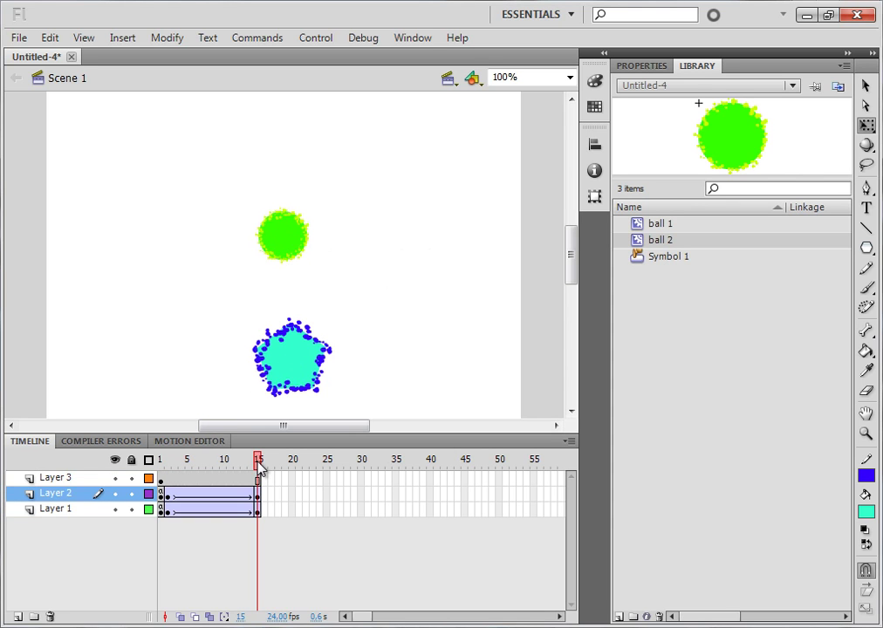
{"action": "left_click_drag", "start_coordinate": [258, 465], "coordinate": [79, 494]}
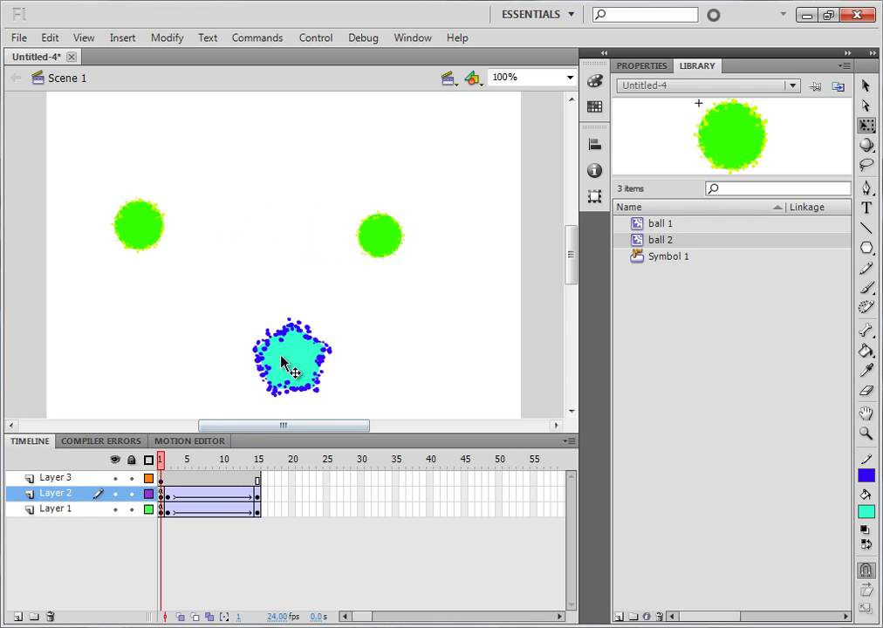
Open the script of the pentagon button on Layer 3, turn on Script Assist, and add a goto action from Timeline Control
{"action": "left_click", "coordinate": [167, 479]}
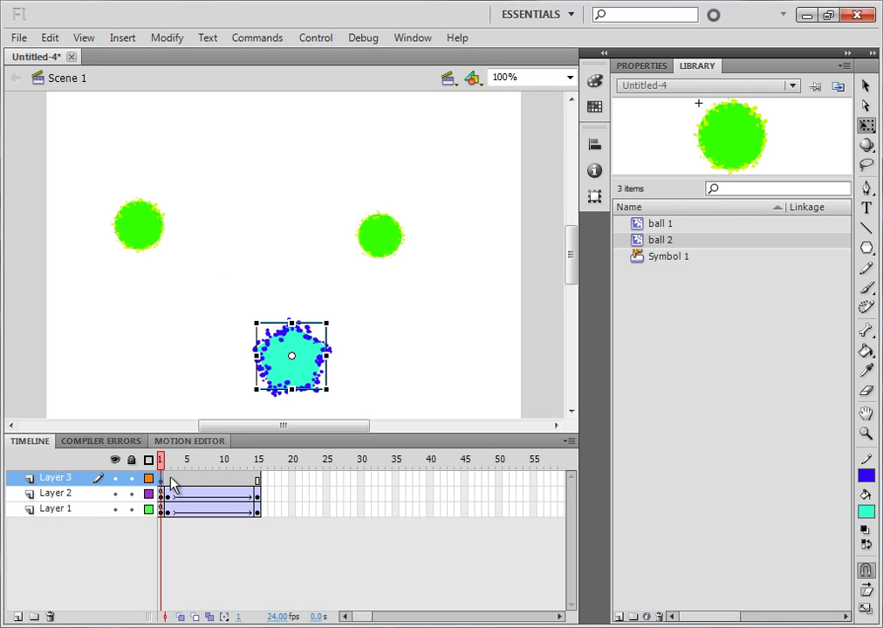
{"action": "right_click", "coordinate": [295, 384]}
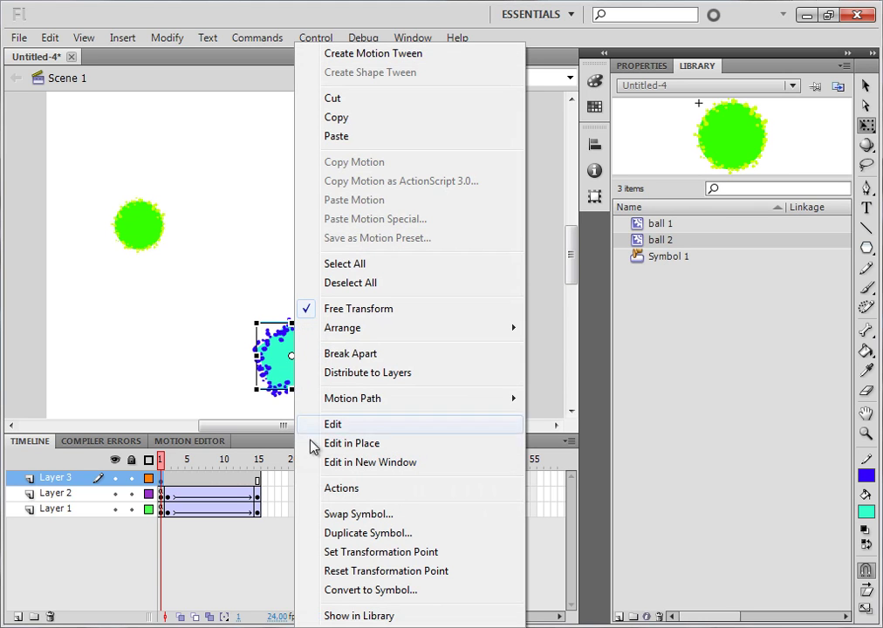
{"action": "left_click", "coordinate": [373, 493]}
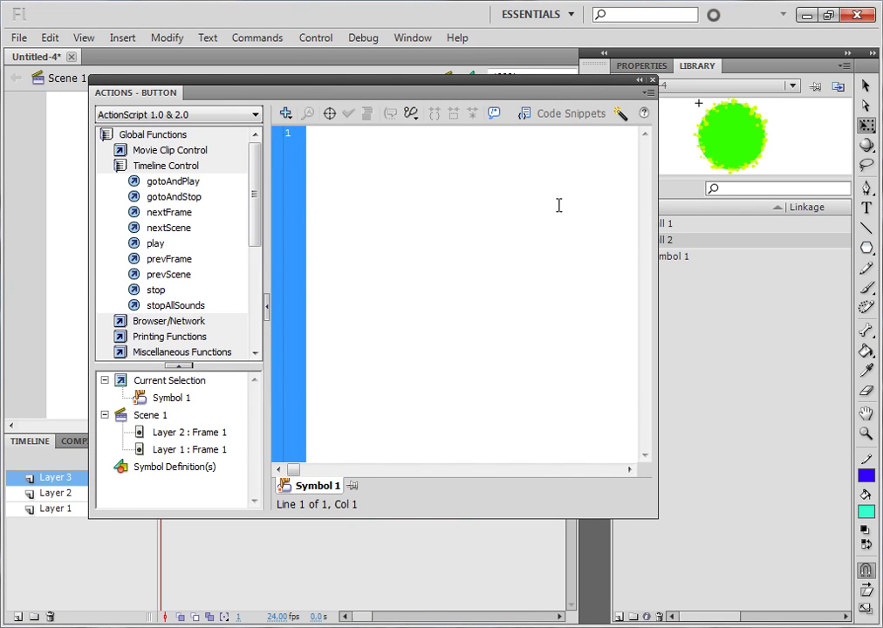
{"action": "left_click", "coordinate": [620, 121]}
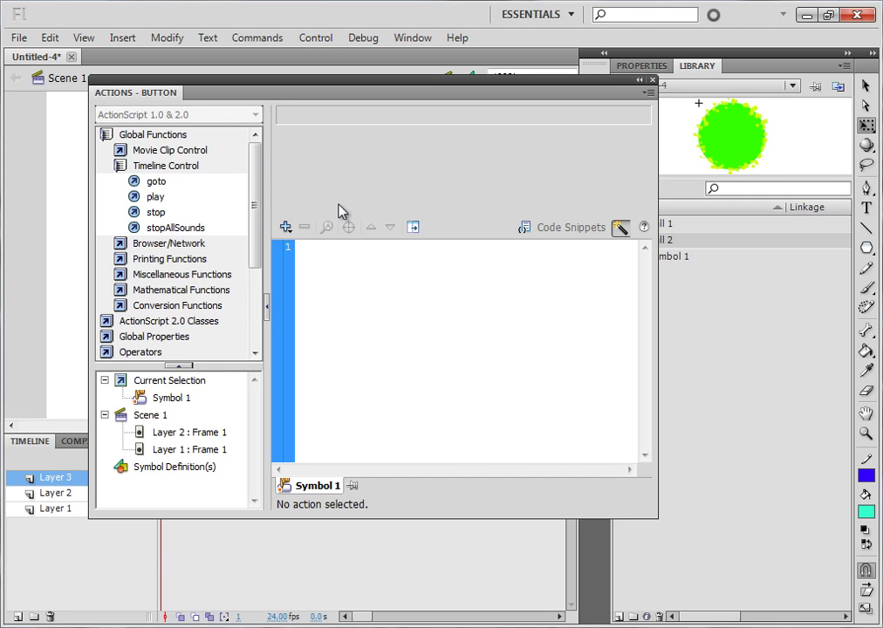
{"action": "left_click", "coordinate": [143, 137]}
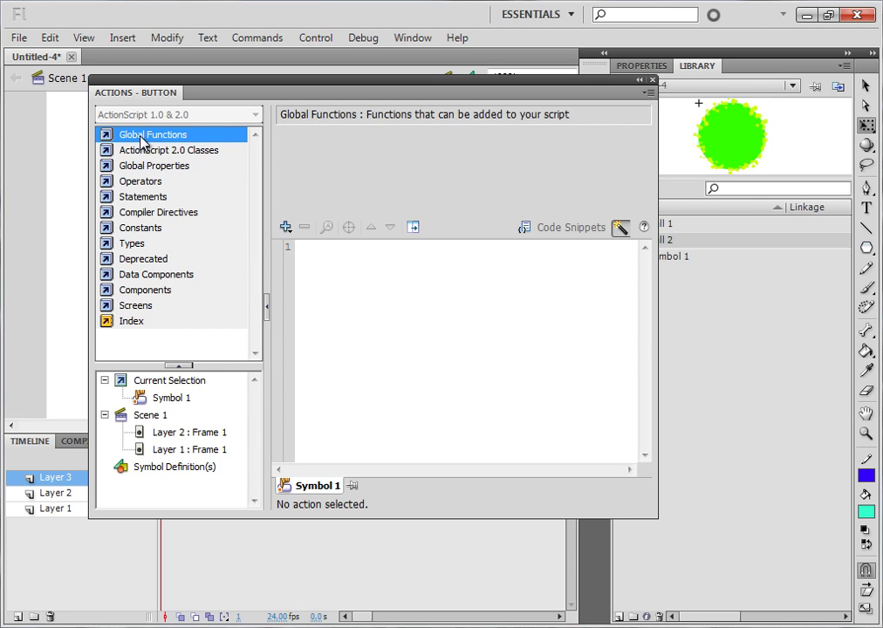
{"action": "left_click", "coordinate": [192, 138]}
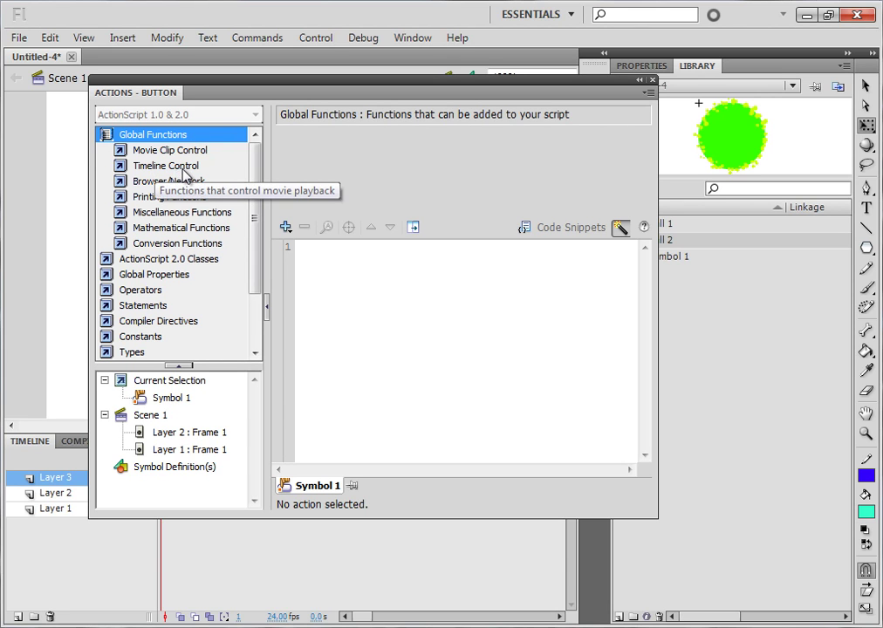
{"action": "left_click", "coordinate": [177, 171]}
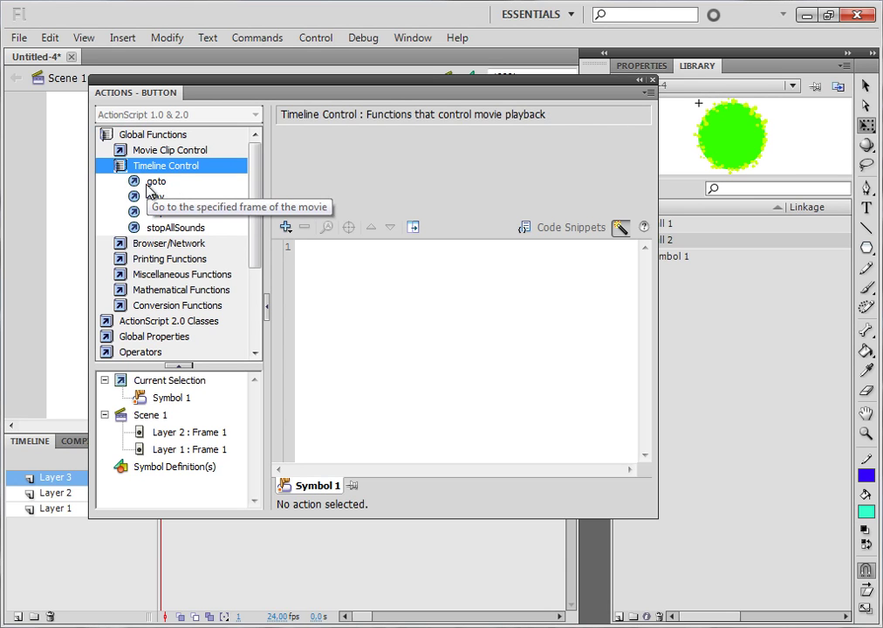
{"action": "double_click", "coordinate": [156, 183]}
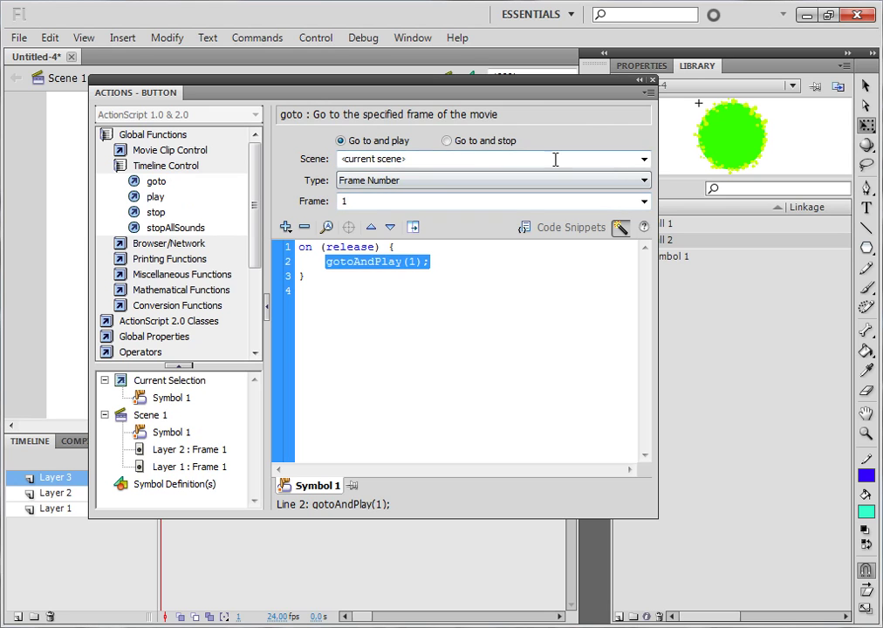
Set the button's goto action to Scene 1 and frame 2, and close the script editor
{"action": "left_click", "coordinate": [642, 161]}
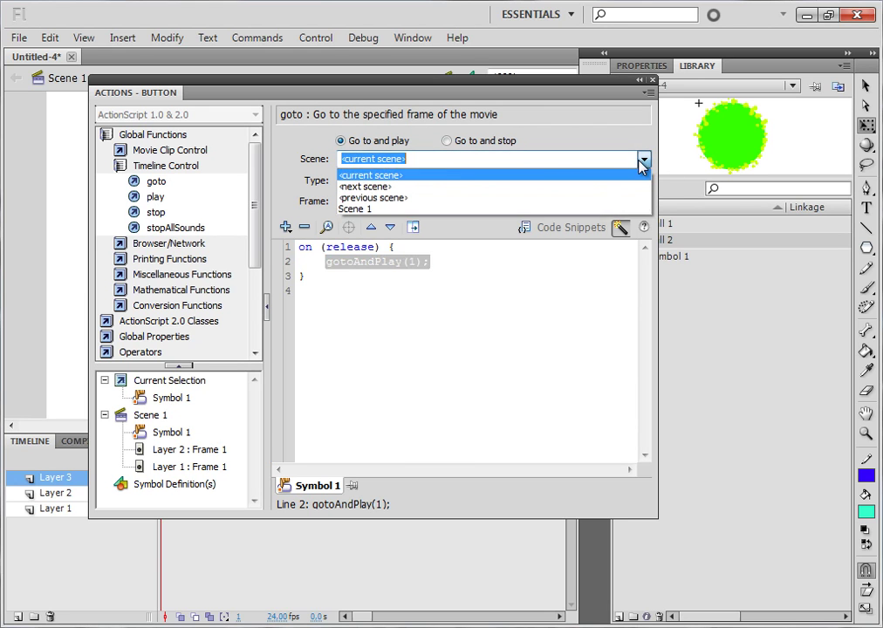
{"action": "left_click", "coordinate": [353, 210]}
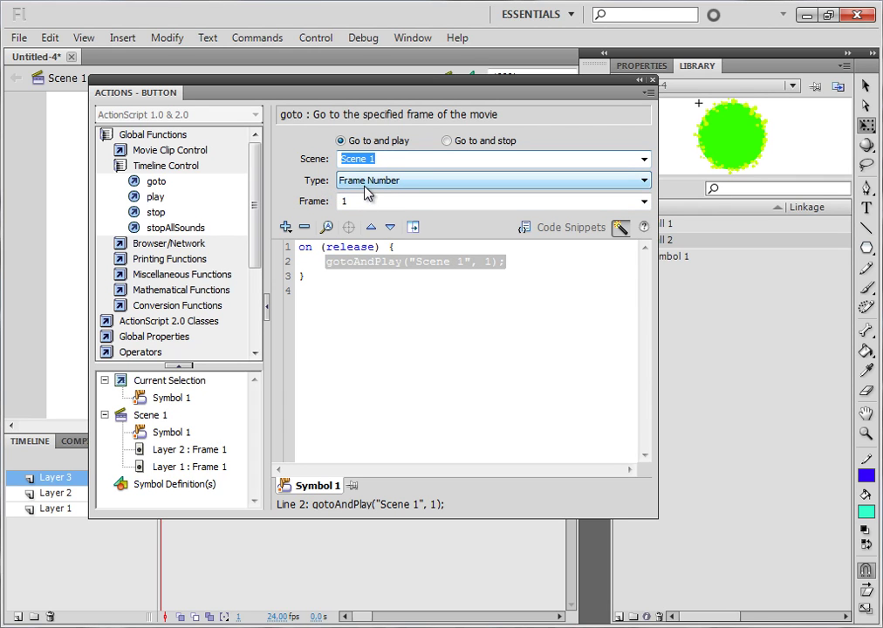
{"action": "double_click", "coordinate": [355, 205]}
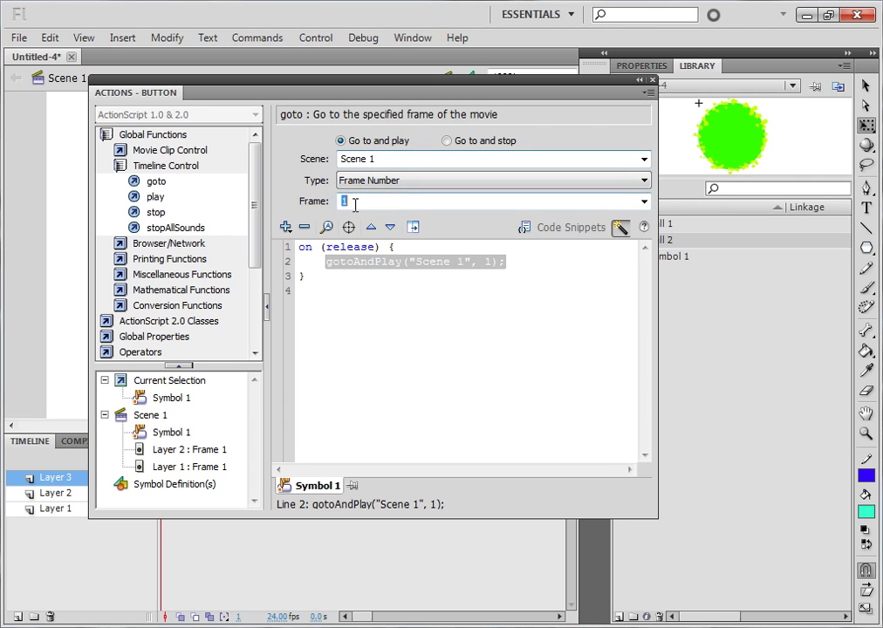
{"action": "type", "text": "2"}
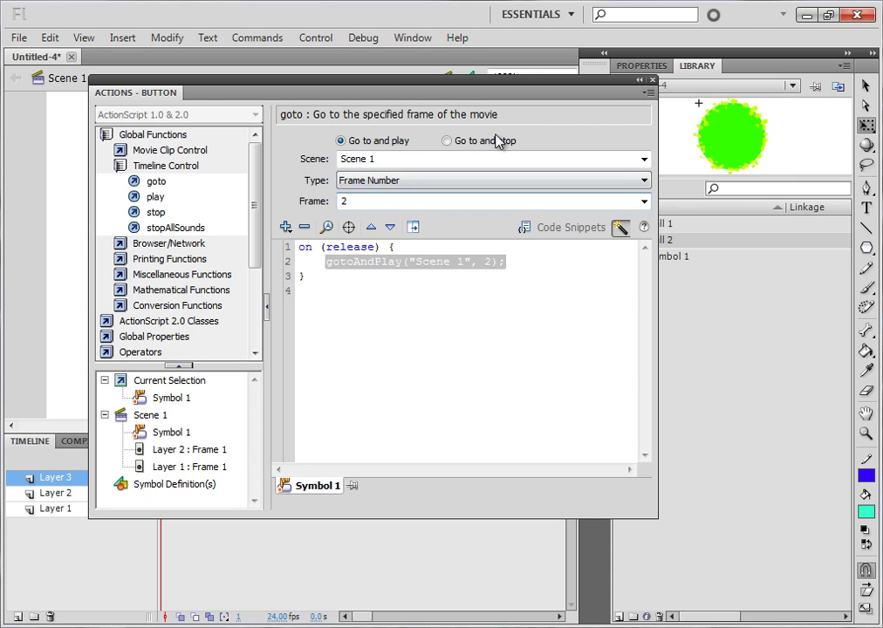
{"action": "left_click", "coordinate": [651, 81]}
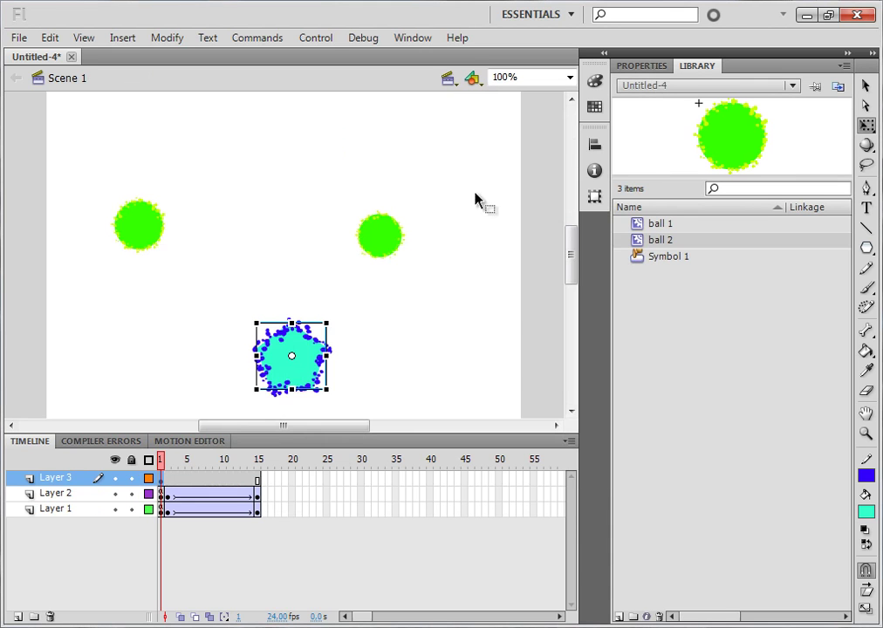
Return the playhead to frame 1 and run Test Scene to preview the pentagon button and the balls
{"action": "left_click", "coordinate": [408, 355]}
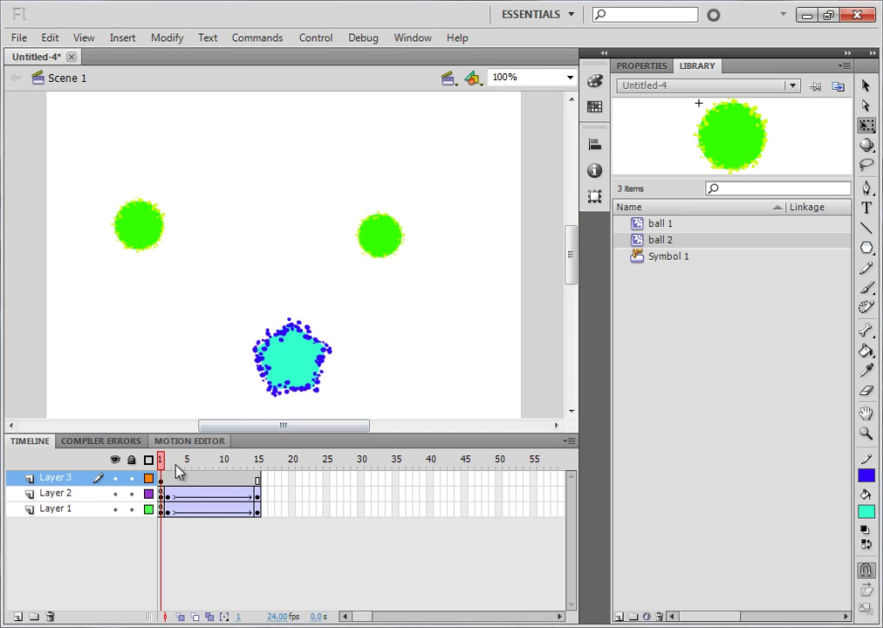
{"action": "left_click", "coordinate": [307, 371]}
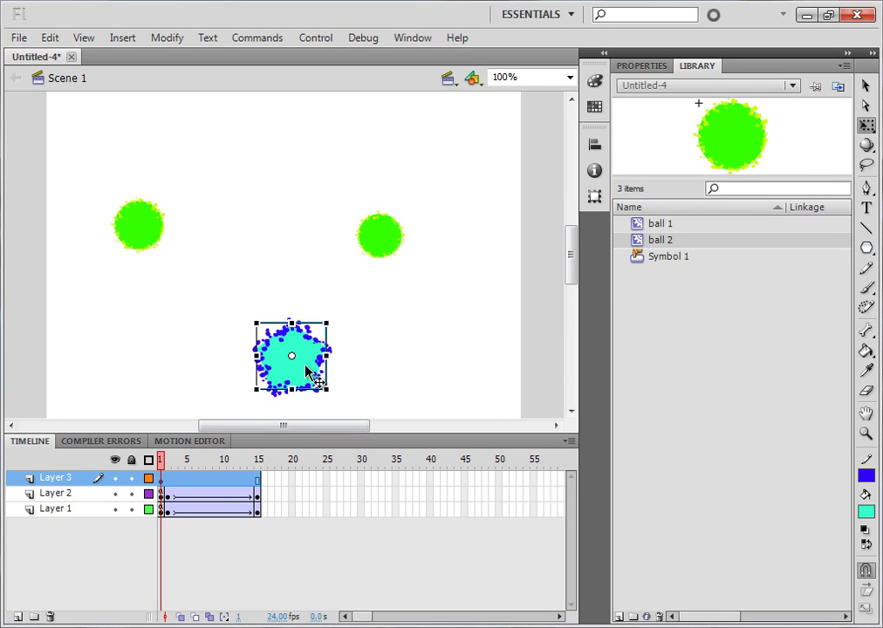
{"action": "left_click", "coordinate": [170, 495]}
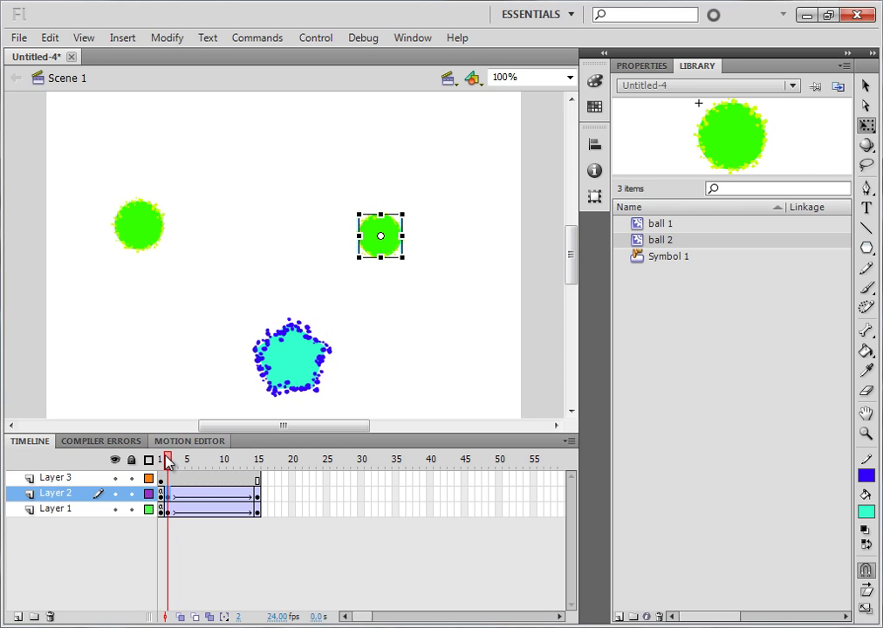
{"action": "mouse_move", "coordinate": [169, 464]}
{"action": "left_mouse_down"}
{"action": "mouse_move", "coordinate": [181, 459]}
{"action": "mouse_move", "coordinate": [160, 461]}
{"action": "left_mouse_up"}
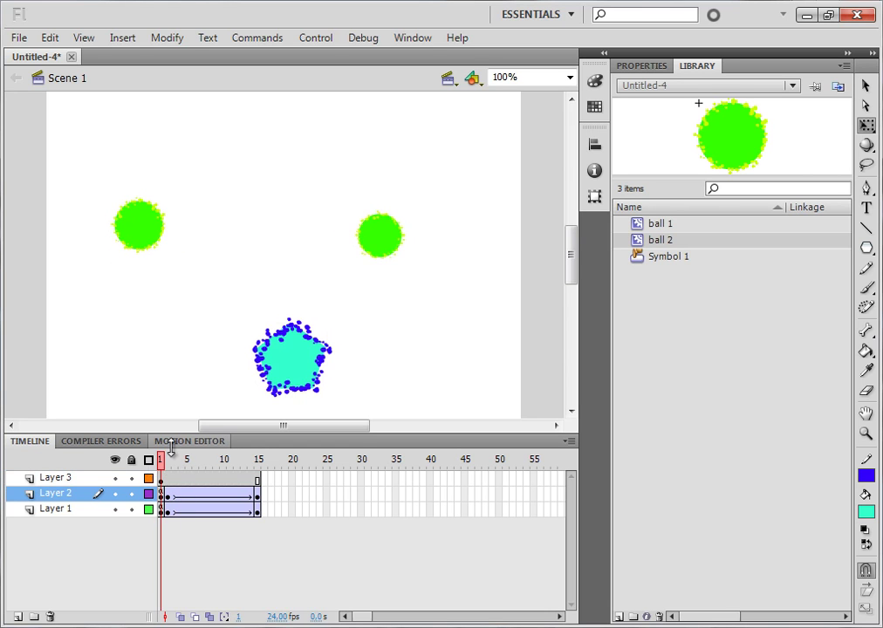
{"action": "left_click", "coordinate": [317, 42]}
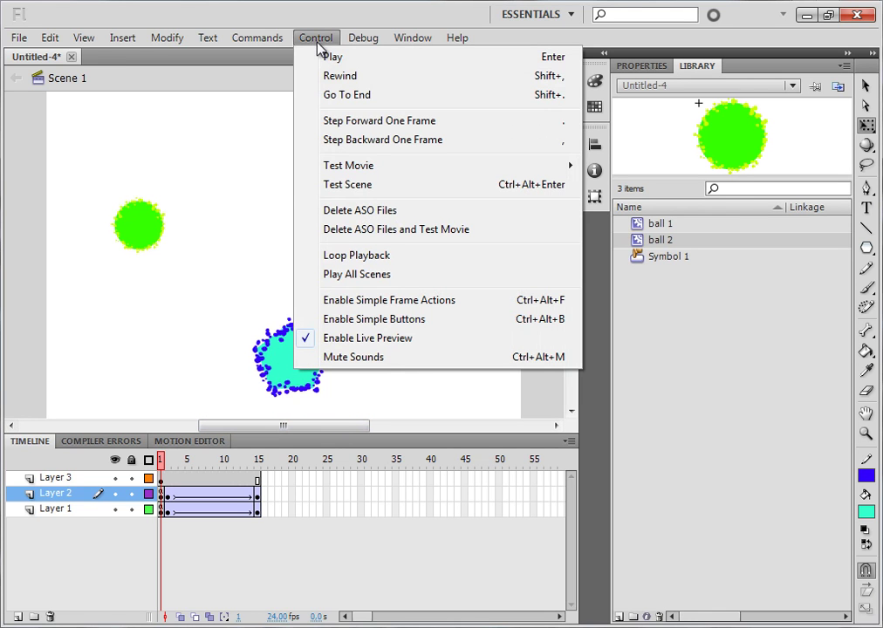
{"action": "left_click", "coordinate": [355, 194]}
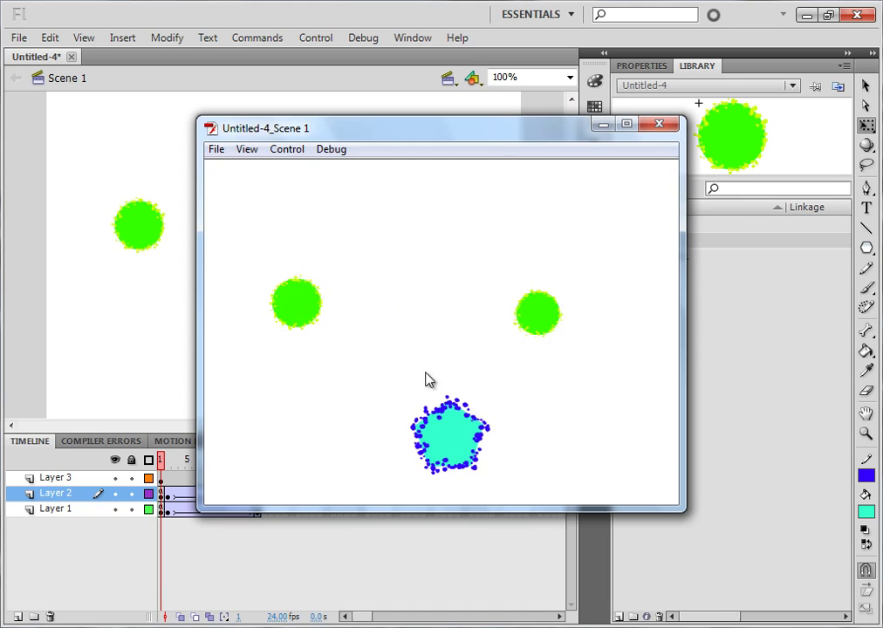